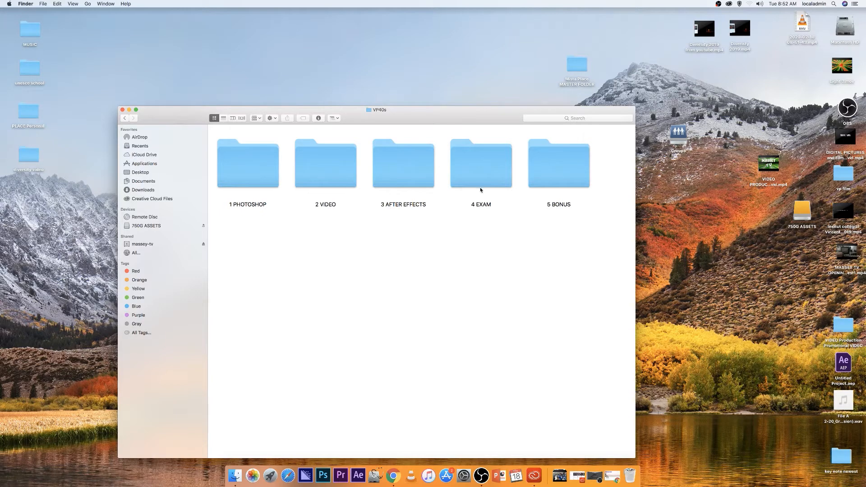
Copy the "b TEXT ALPHA channel" folder from inside the 3 AFTER EFFECTS folder
double_click(395, 175)
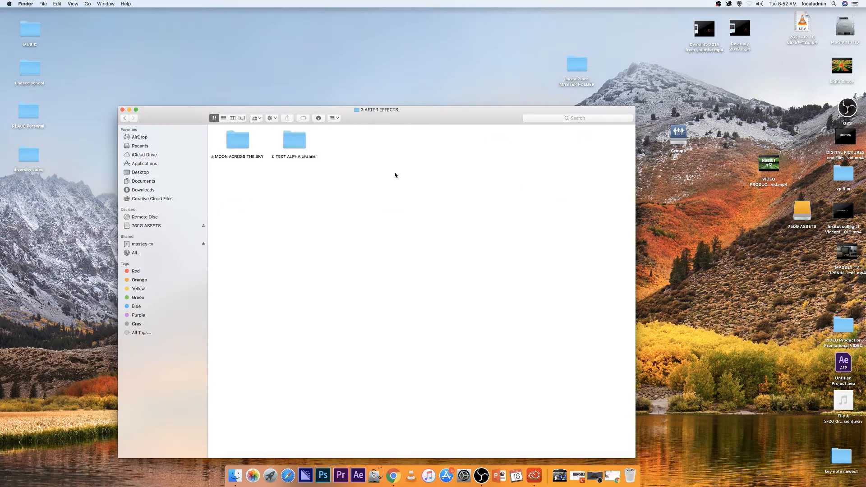
right_click(294, 141)
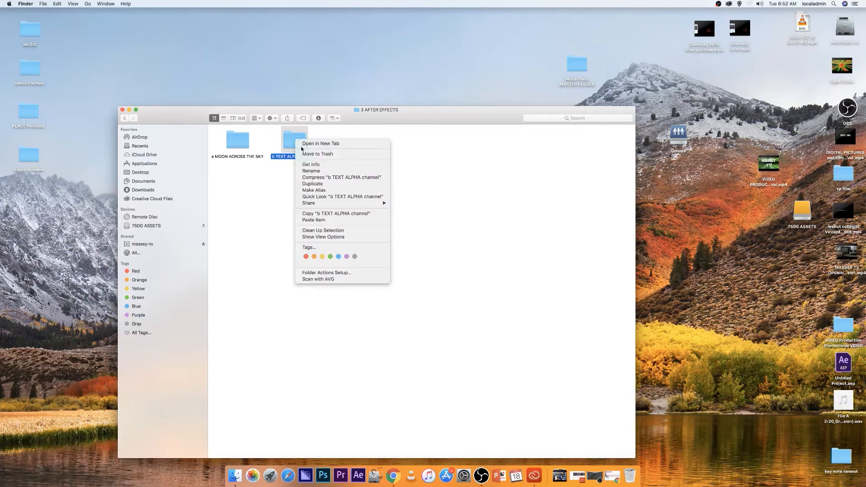
left_click(332, 213)
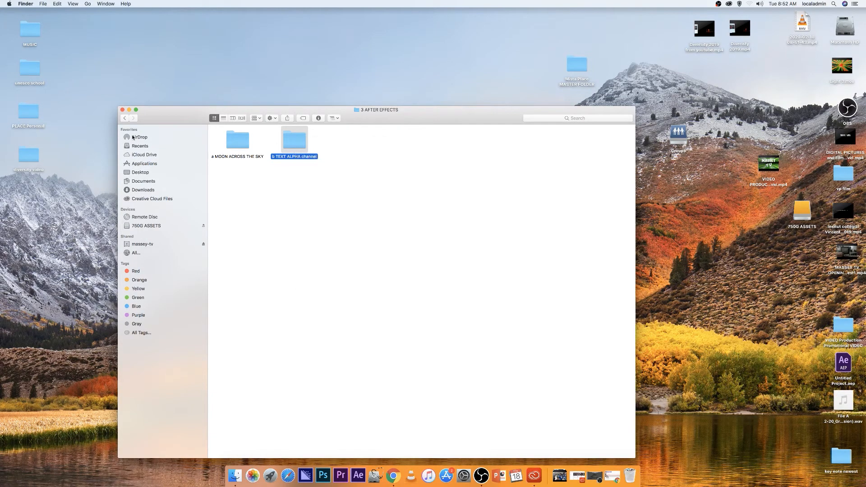
Paste the copied folder into Desktop > Mista Place MASTER FOLDER > VP40s > 3 AFTER EFFECTS
left_click(145, 172)
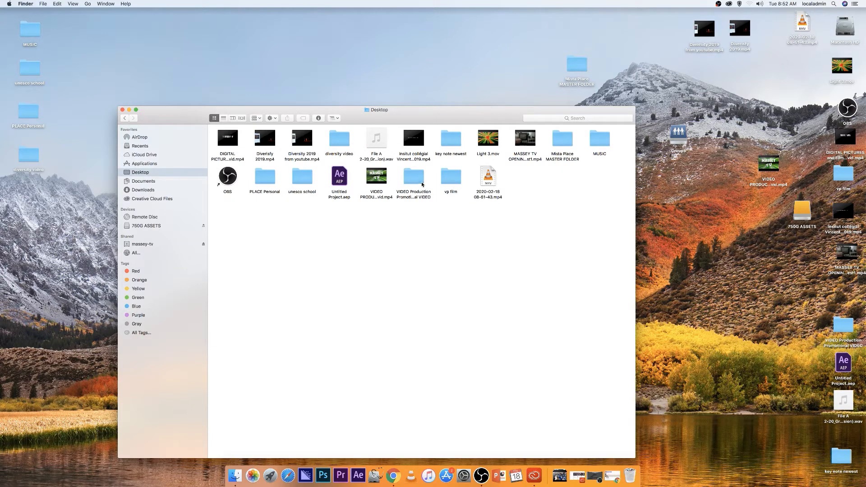
double_click(563, 143)
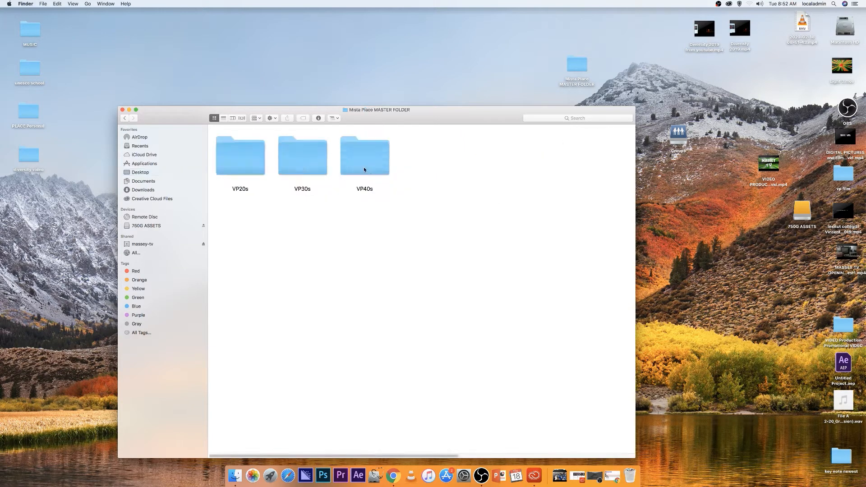
double_click(365, 169)
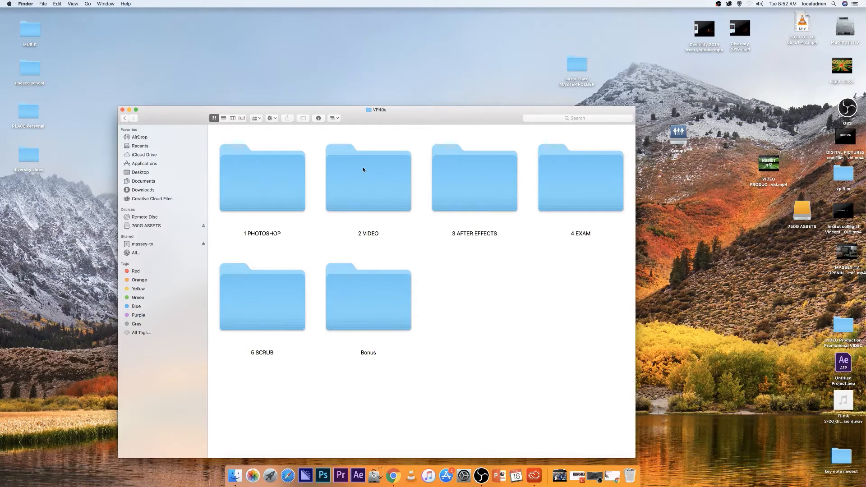
double_click(487, 185)
right_click(335, 199)
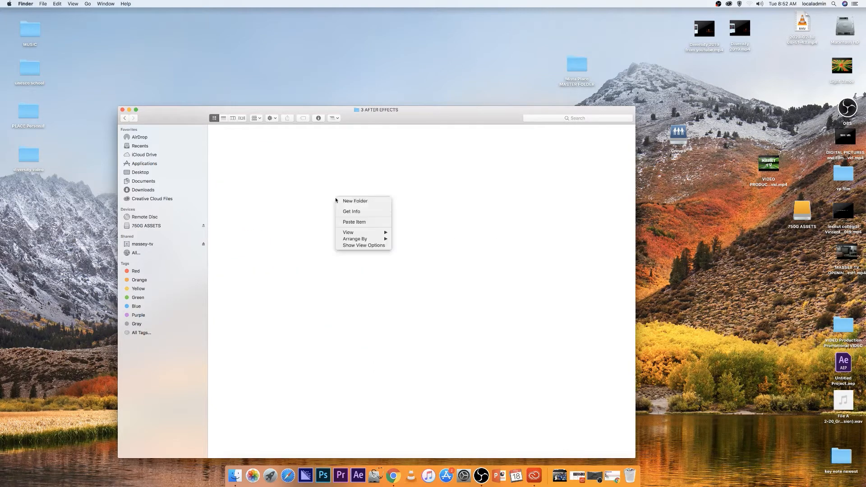
left_click(353, 223)
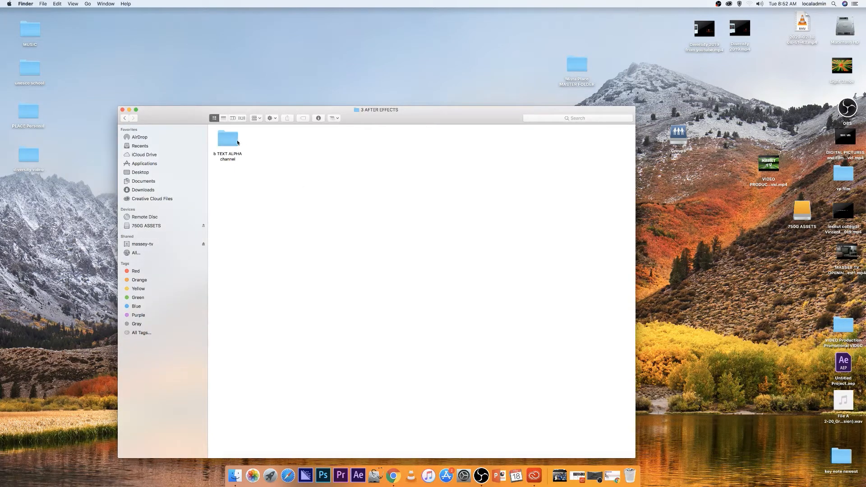
Open the pasted b TEXT ALPHA channel folder to view its contents
left_click(237, 142)
double_click(230, 141)
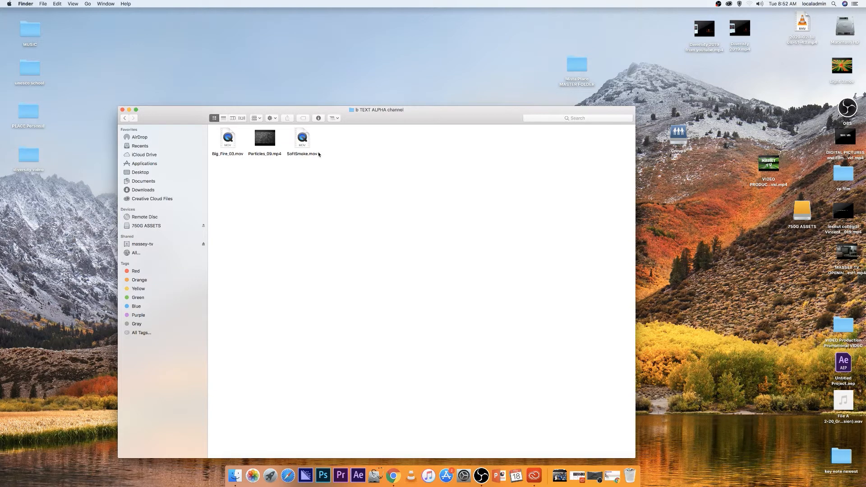
mouse_move(262, 141)
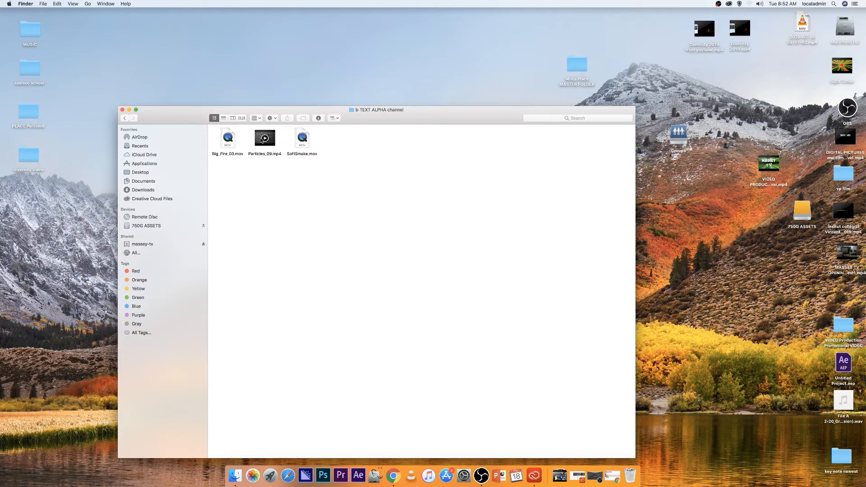
Close the Finder window and download the Bebas Neue font from the dafont.com search results in Google Chrome
left_click(122, 110)
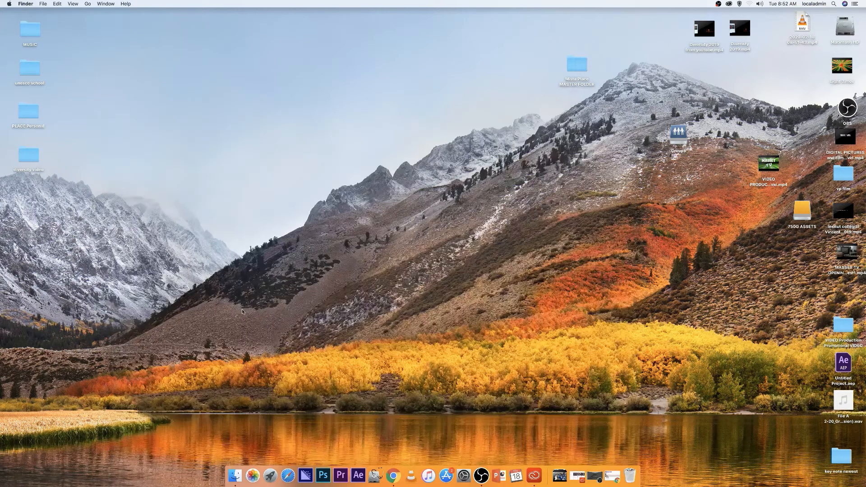
left_click(393, 476)
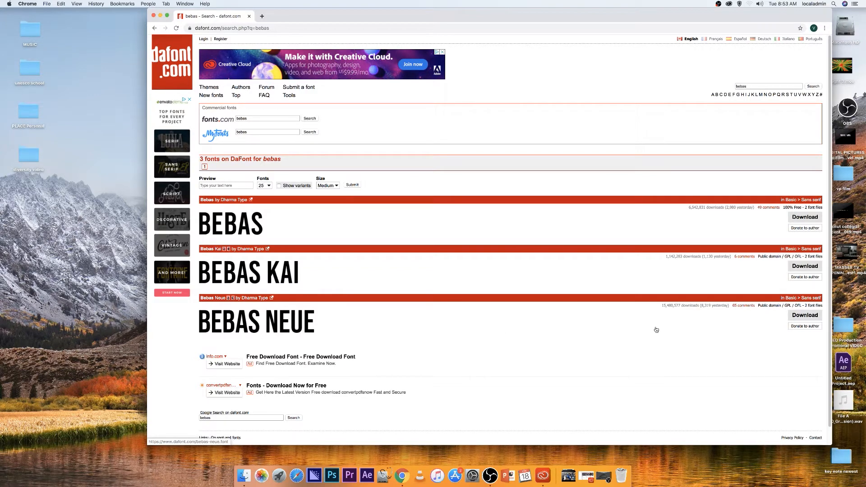
left_click(797, 316)
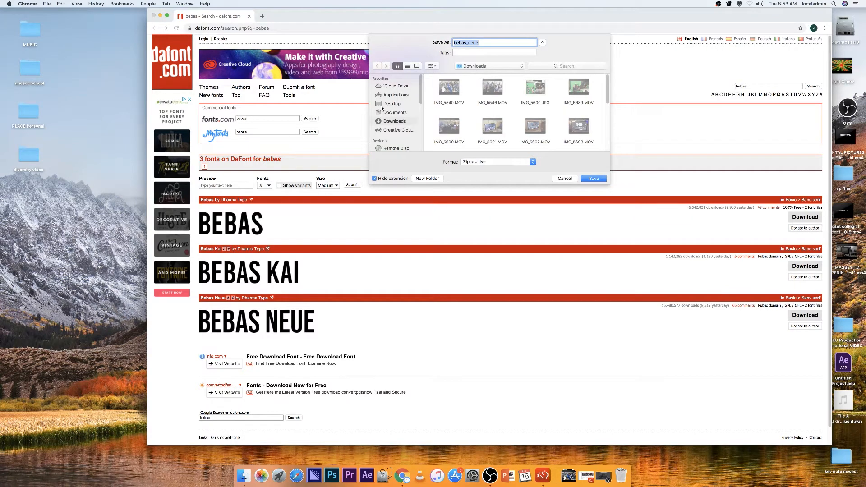
Save the bebas_neue zip archive into Mista Place MASTER FOLDER > VP40s > 3 AFTER EFFECTS > b TEXT ALPHA channel
left_click(391, 104)
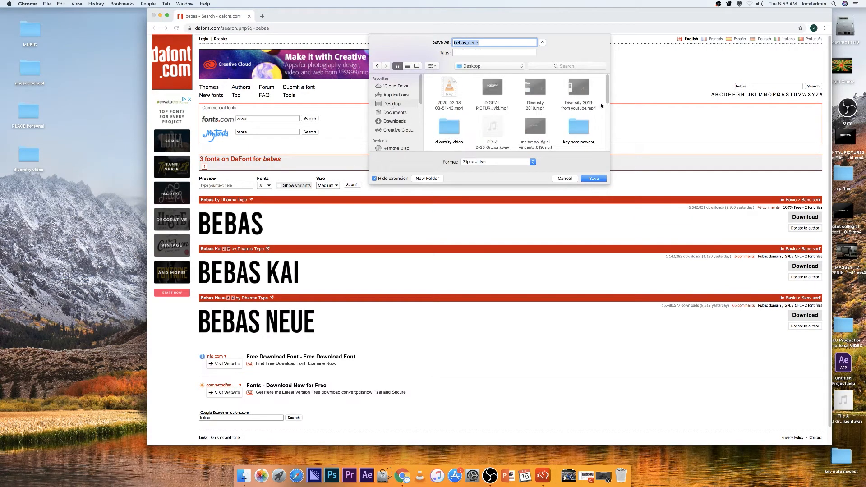
scroll(606, 96, "down", 5)
double_click(536, 105)
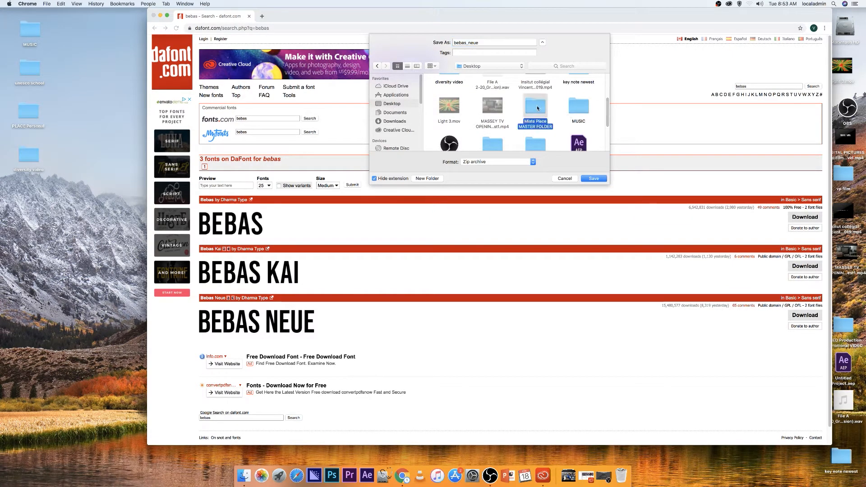
double_click(555, 90)
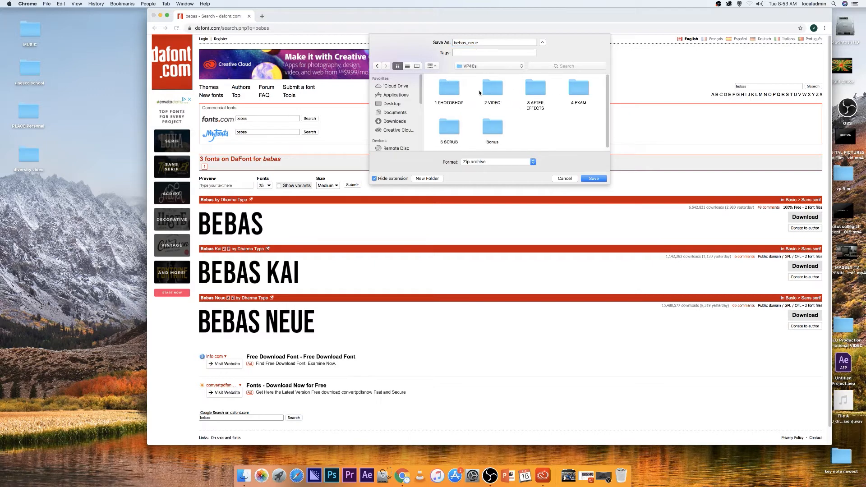
double_click(536, 90)
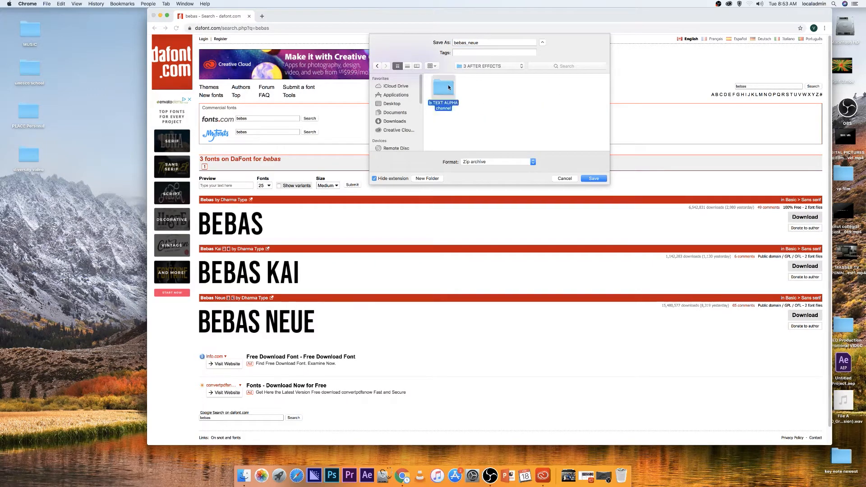
double_click(448, 86)
left_click(593, 178)
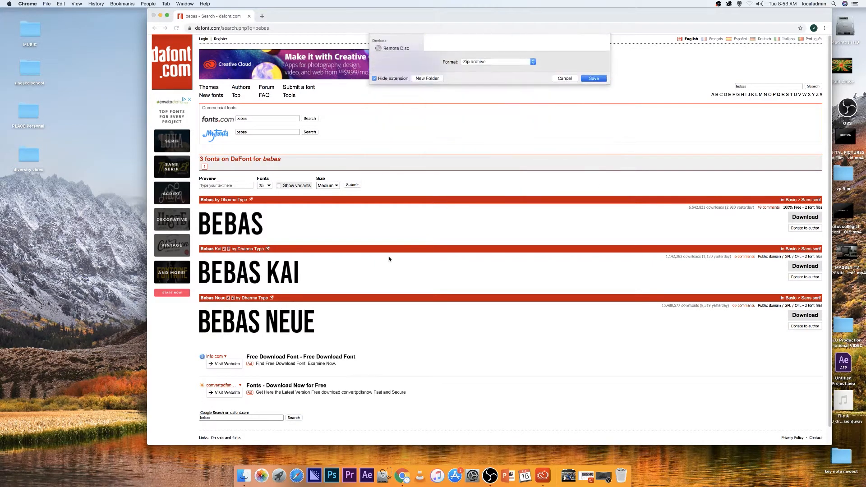
Reposition the extracted bebas_neue folder within the b TEXT ALPHA channel folder and open it
left_click(186, 438)
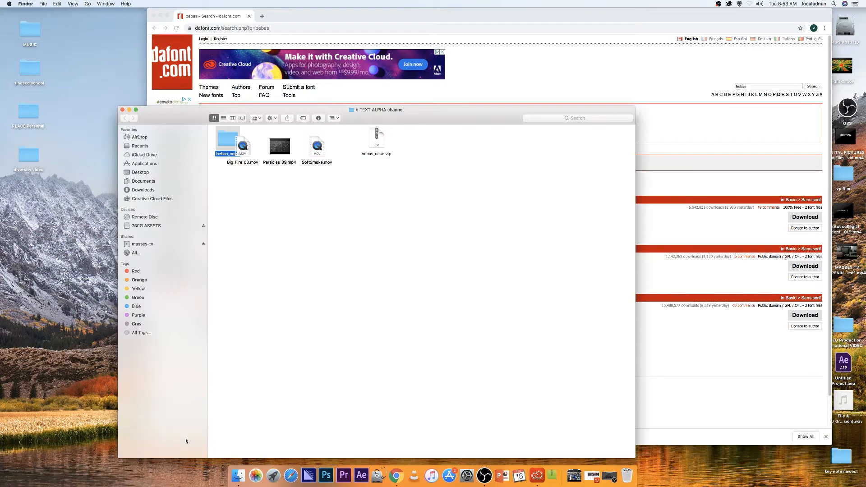
left_click_drag(226, 144, 289, 201)
left_click(362, 231)
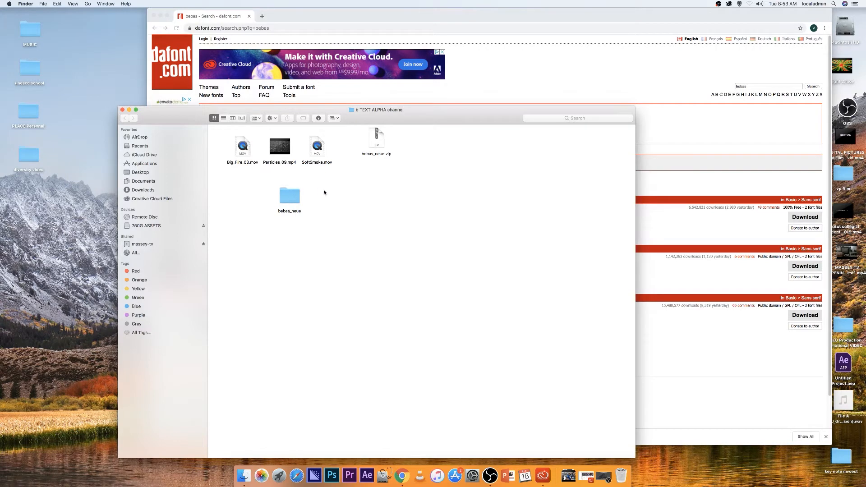
double_click(291, 197)
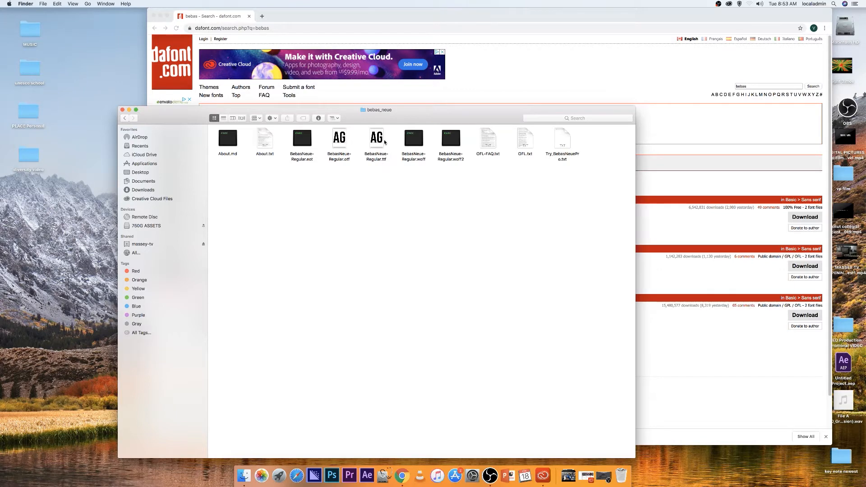
Open BebasNeue-Regular.ttf in Font Book and choose to install the font
double_click(378, 141)
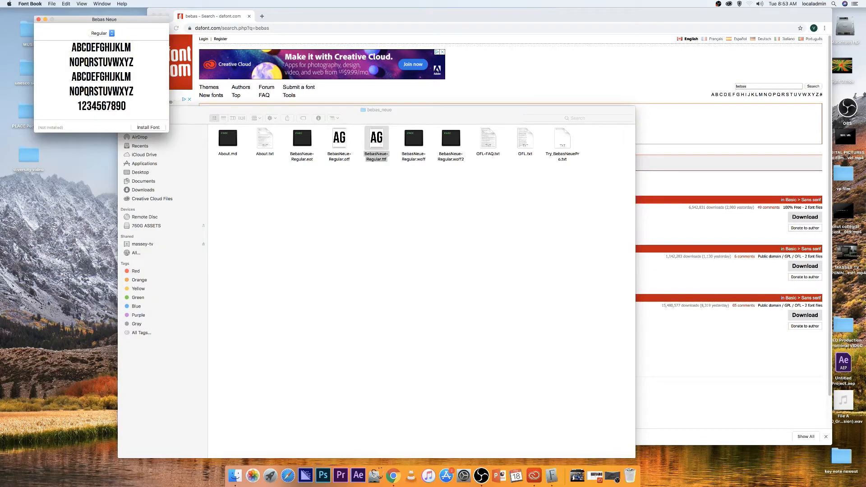
left_click(148, 127)
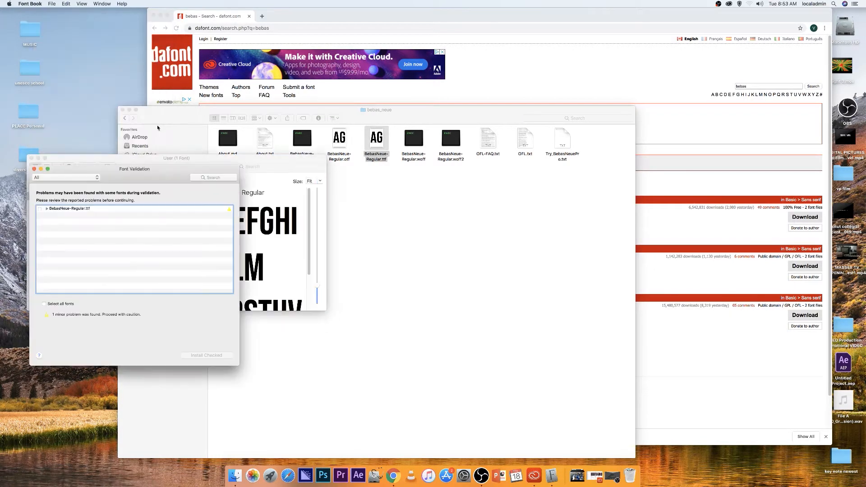
Select all fonts in the Font Validation window, install the checked font, and close Font Book and Finder
left_click_drag(130, 163, 378, 174)
left_click_drag(138, 170, 376, 154)
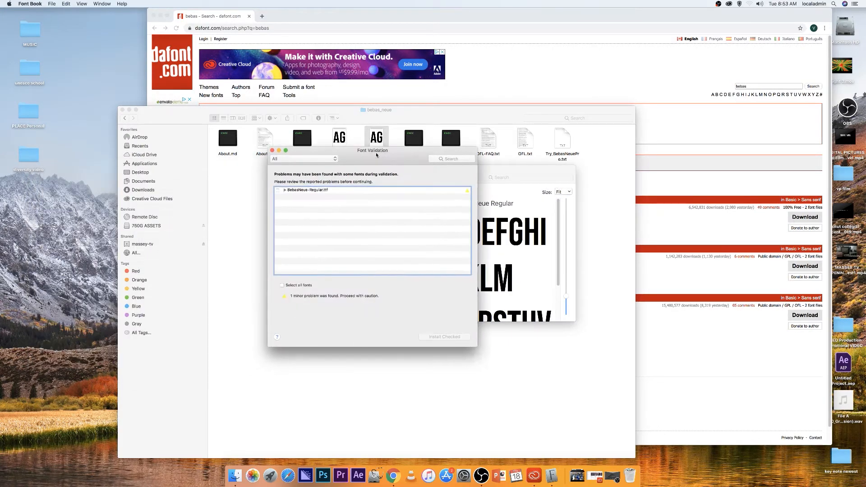
left_click(278, 190)
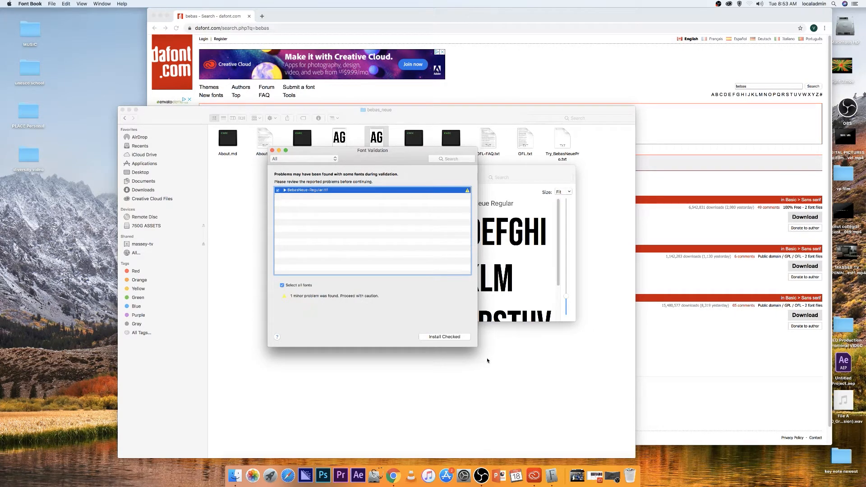
left_click(444, 336)
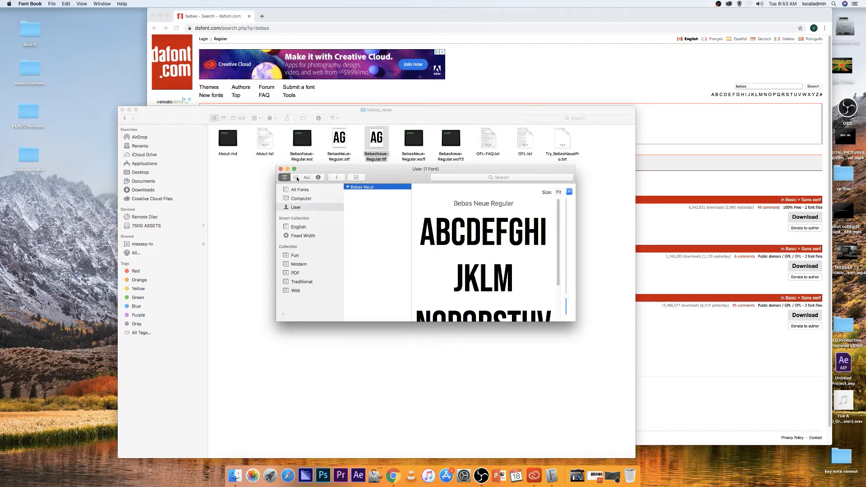
left_click(281, 168)
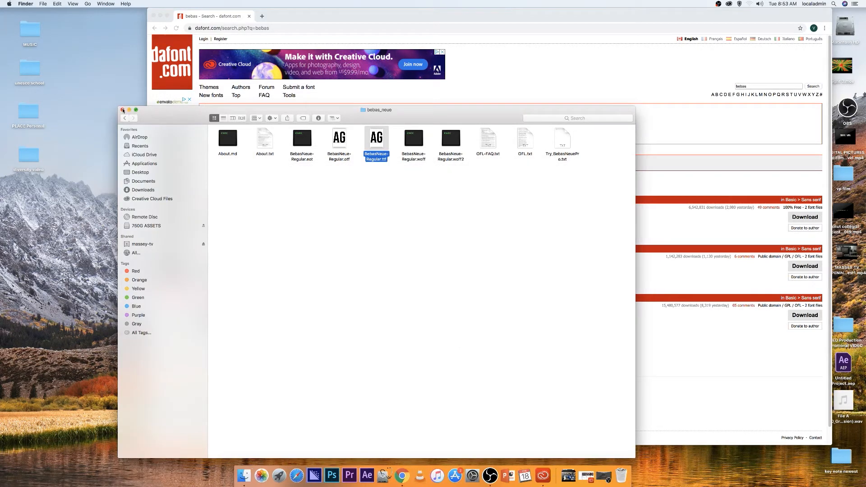
left_click(123, 111)
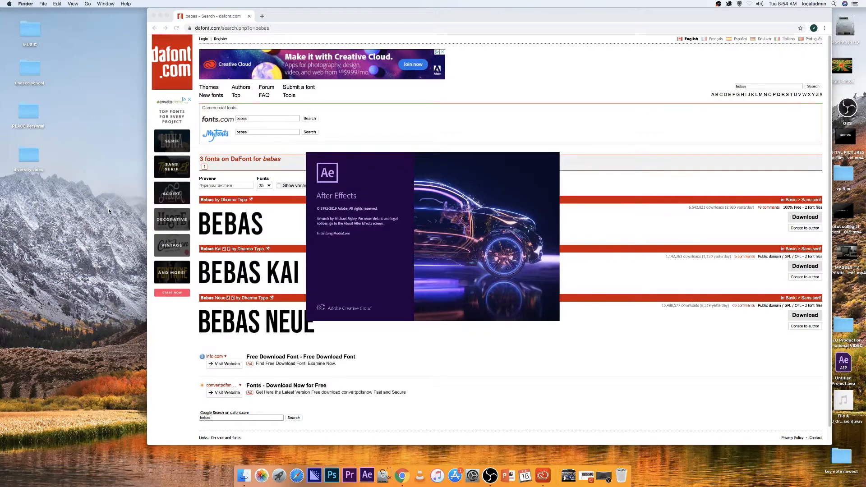
Launch After Effects, dismissing the duplicate plug-in warning and the Home window
left_click(161, 17)
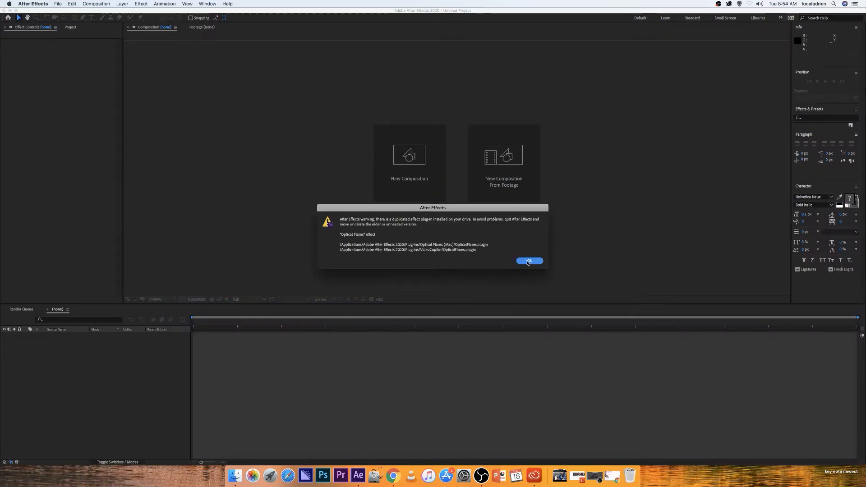
left_click(530, 261)
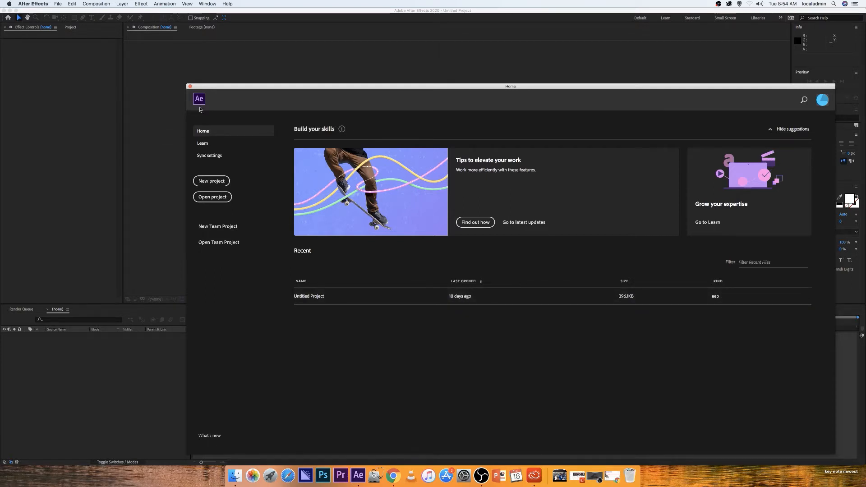
left_click(190, 87)
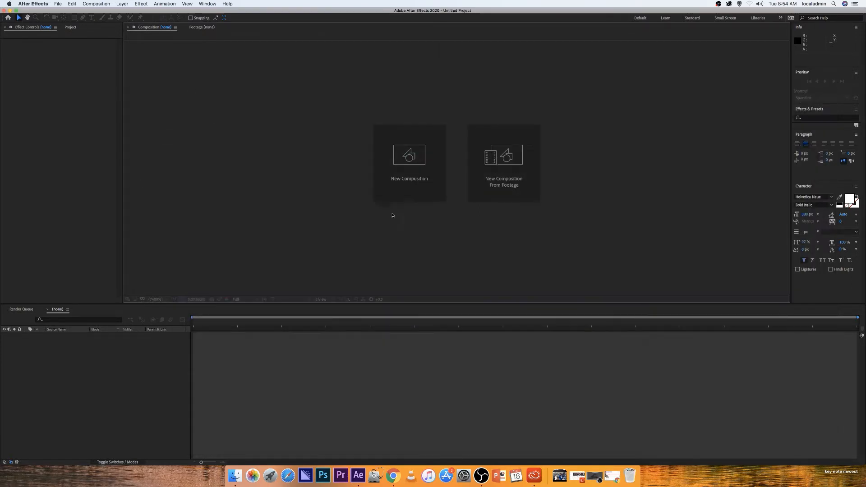
Create a new composition named "Mista Place VP40s S2 2020 AlphaText" and switch to the Project panel
left_click(409, 169)
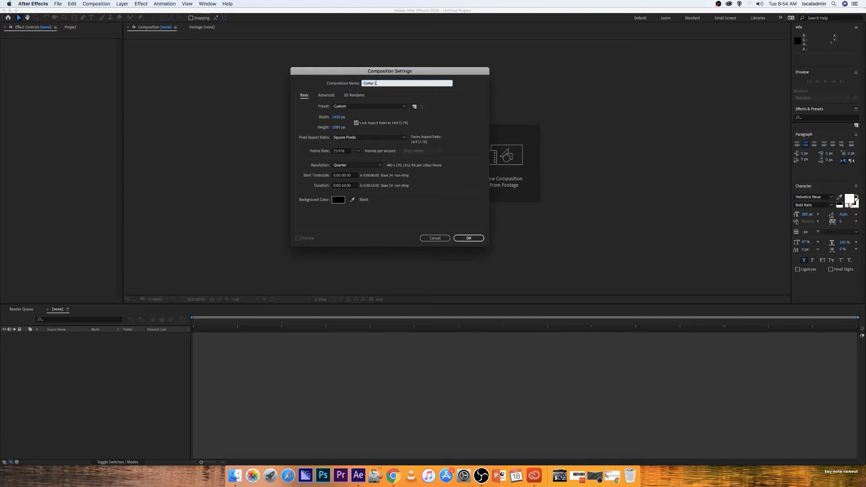
key("BackSpace")
type("Mista Plac")
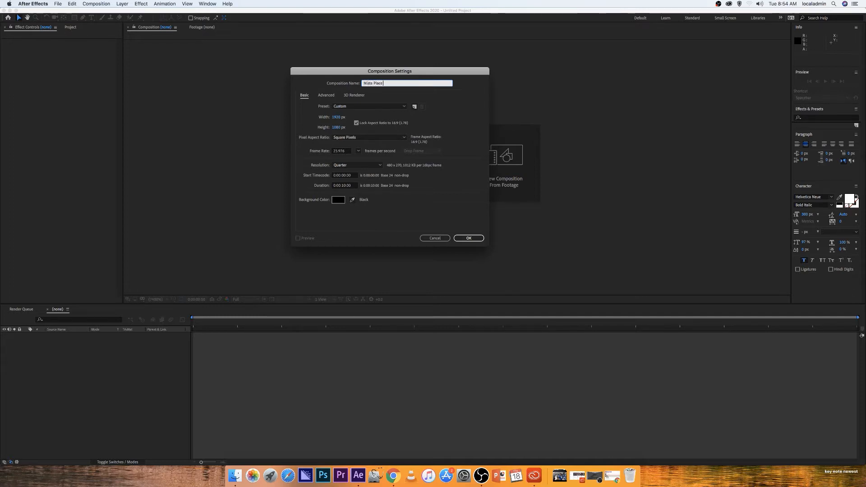
type("e VP40s")
type("x")
key("BackSpace")
key("BackSpace")
key("BackSpace")
key("BackSpace")
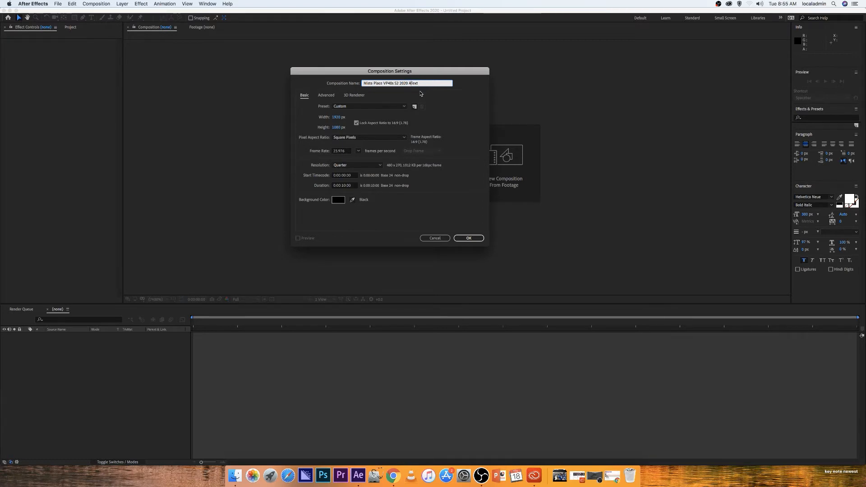
type("lpha")
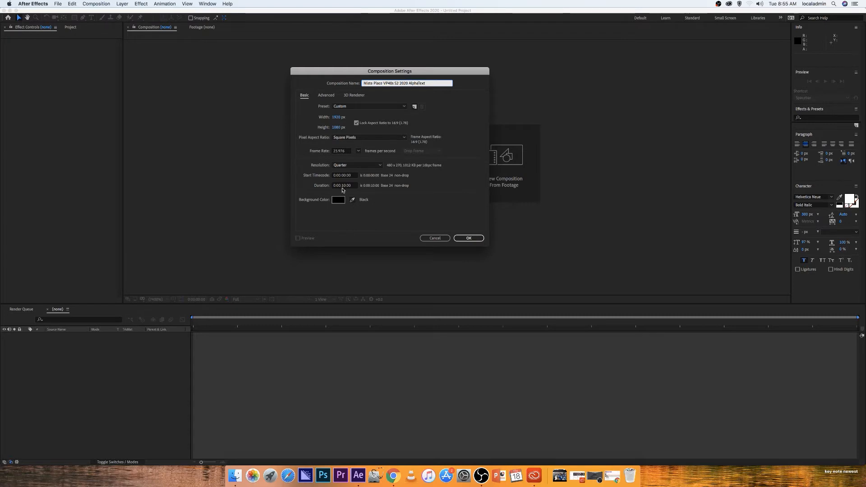
left_click(471, 239)
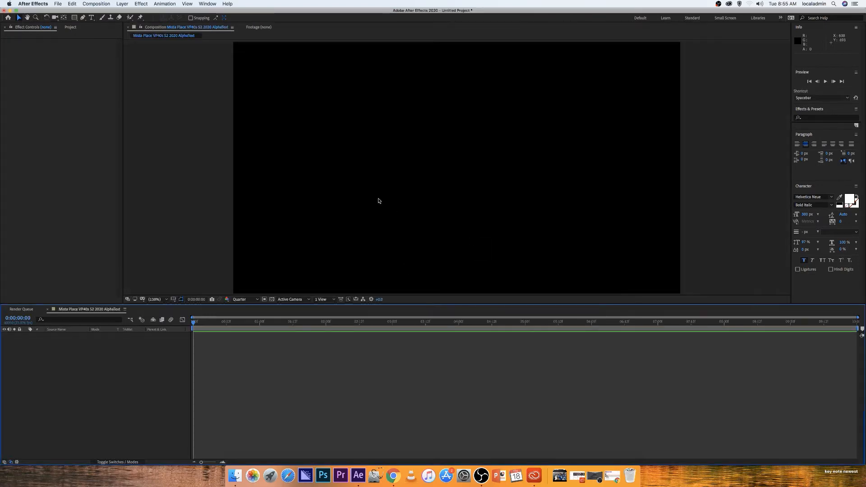
left_click(72, 28)
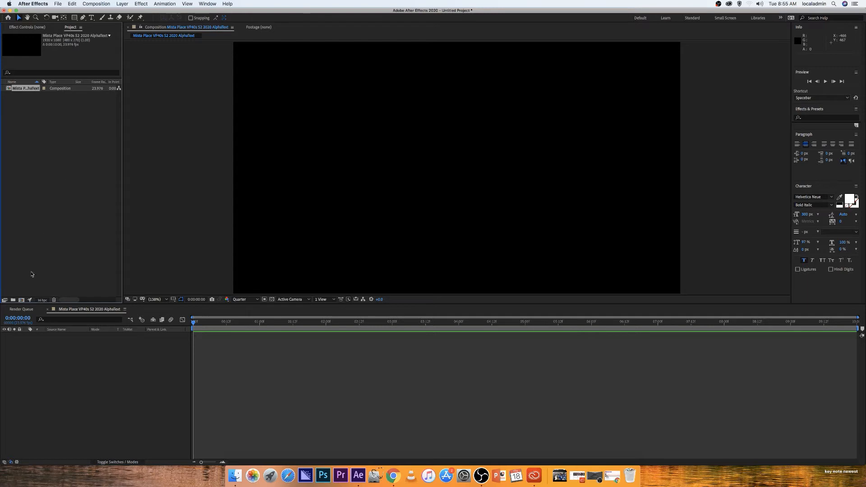
Create a text layer reading MASSEY in the composition
mouse_move(194, 323)
left_mouse_down()
mouse_move(624, 350)
mouse_move(853, 343)
mouse_move(296, 334)
mouse_move(182, 320)
left_mouse_up()
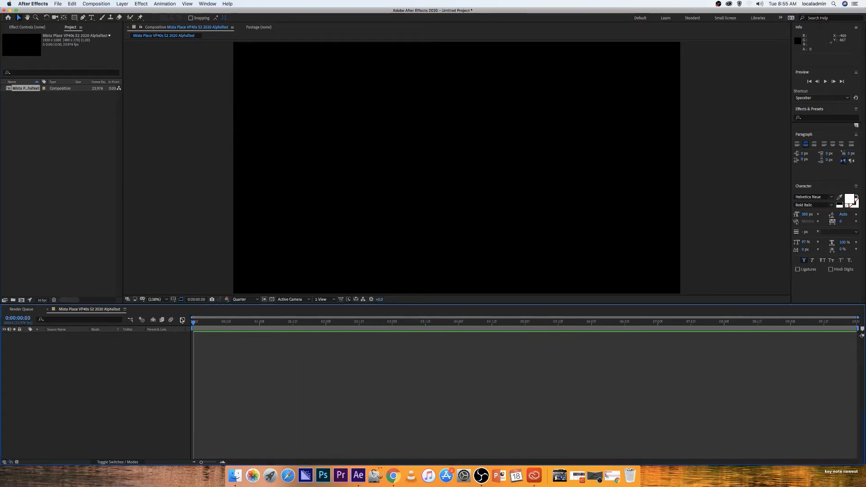
left_click(91, 18)
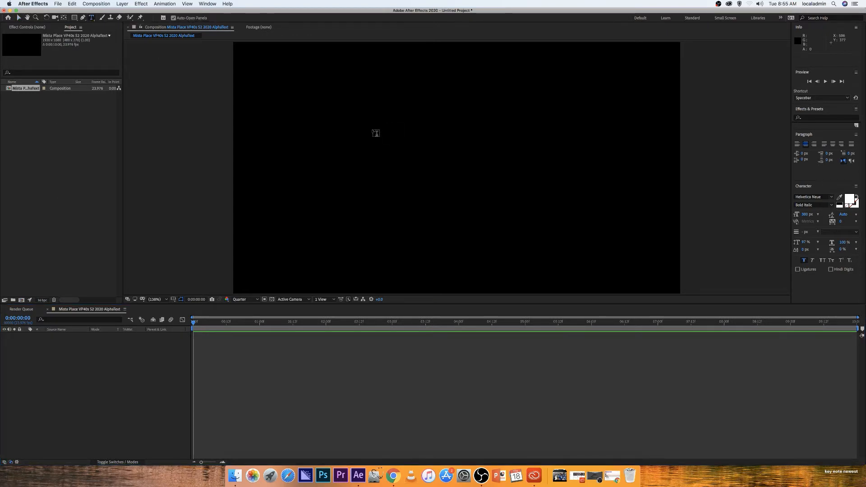
left_click(372, 130)
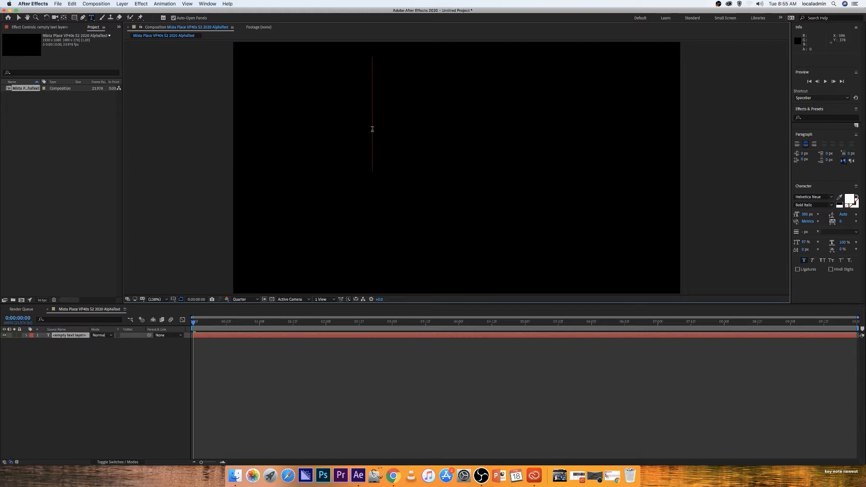
type("MASSEY")
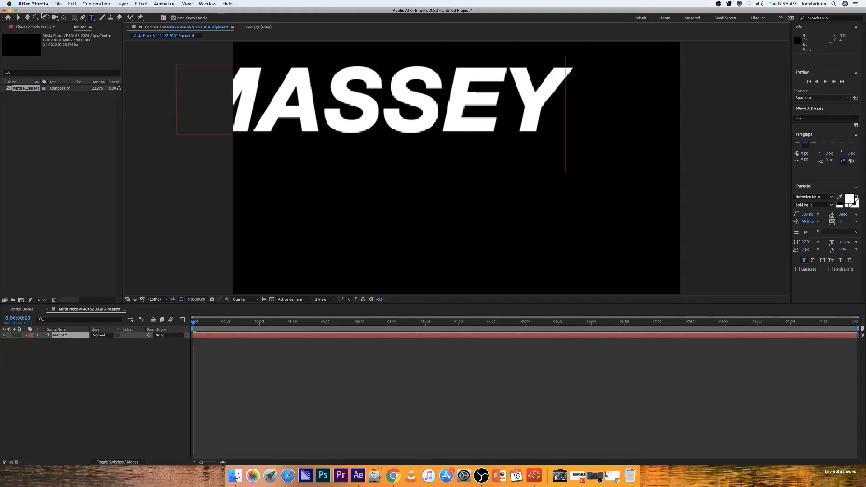
Move the MASSEY text toward the frame's centre and set the preview resolution to Full
left_click(19, 17)
left_click_drag(328, 115, 393, 133)
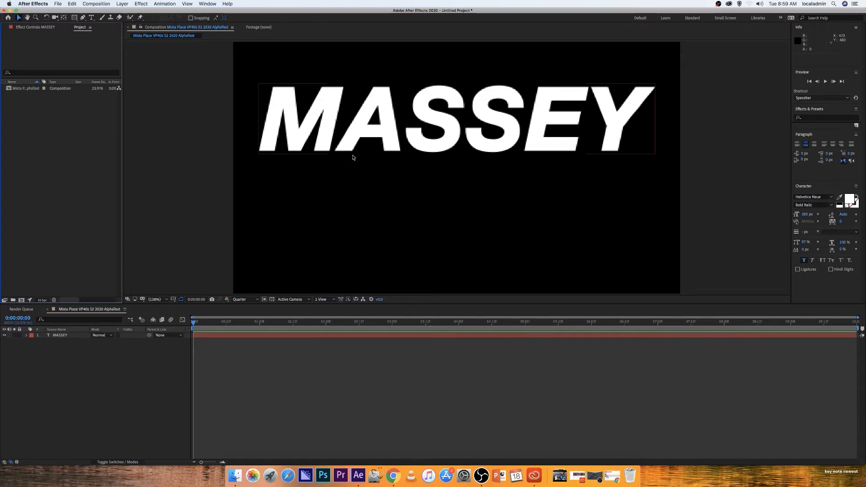
left_click(233, 299)
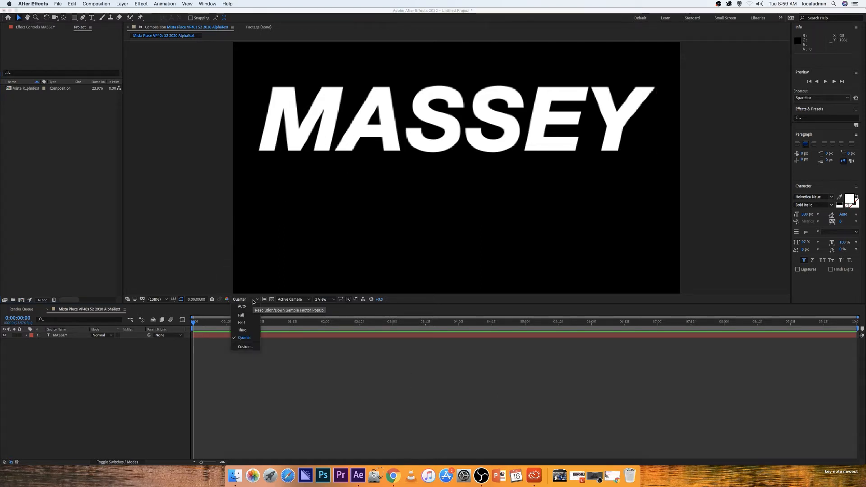
left_click(241, 316)
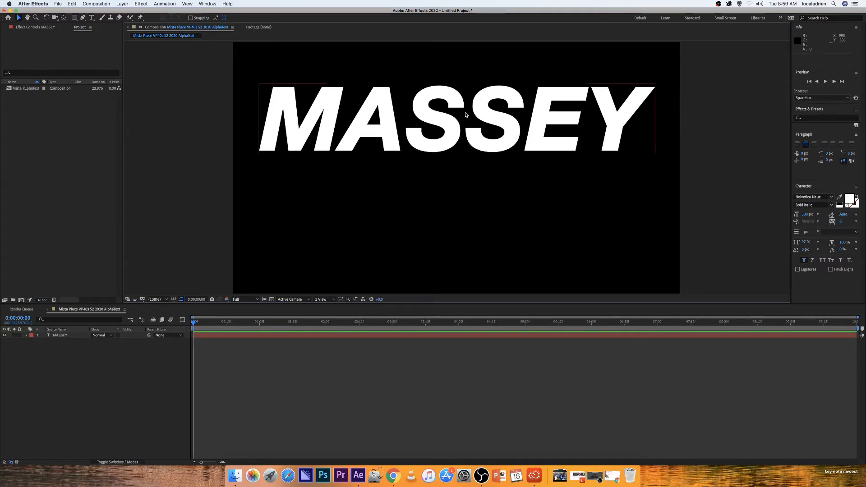
Import Big_Fire_03.mov, Particles_09.mp4 and SoftSmoke.mov from the TEXT ALPHA channel folder
double_click(44, 116)
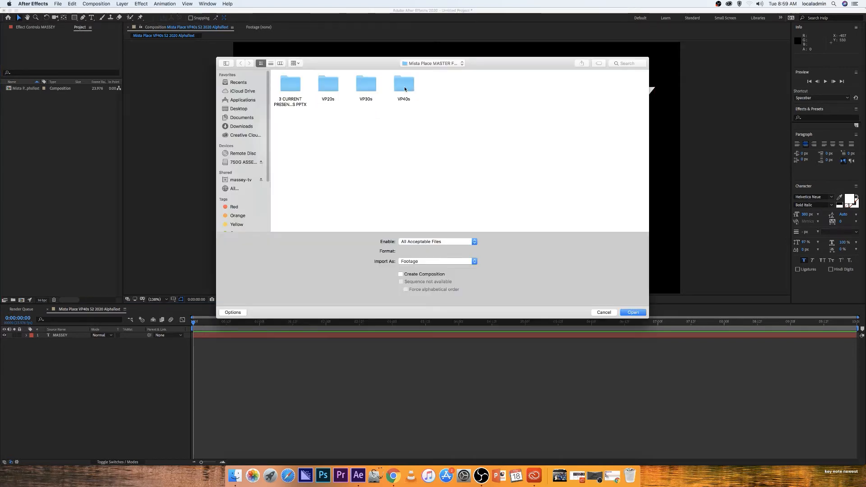
double_click(404, 88)
double_click(367, 85)
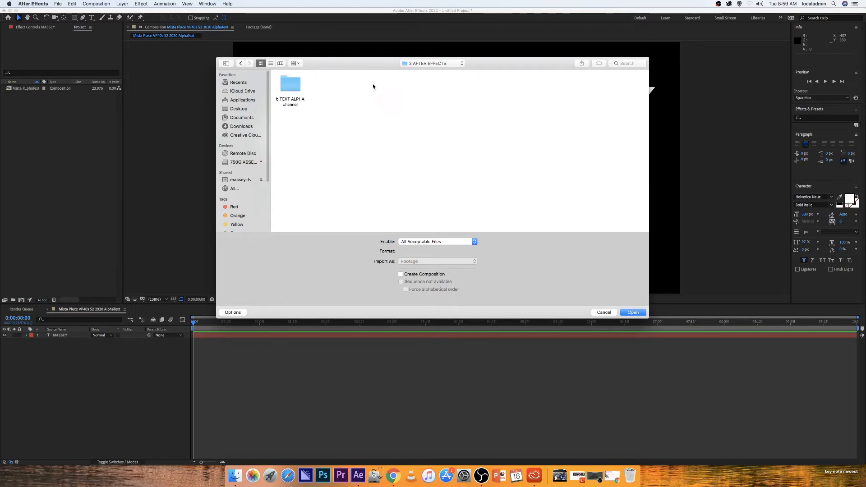
double_click(297, 84)
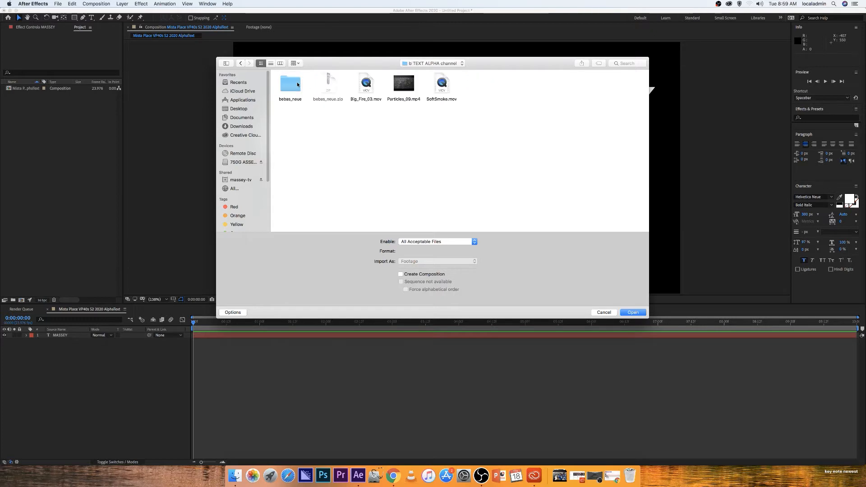
left_click(369, 95)
left_click(406, 91, "shift")
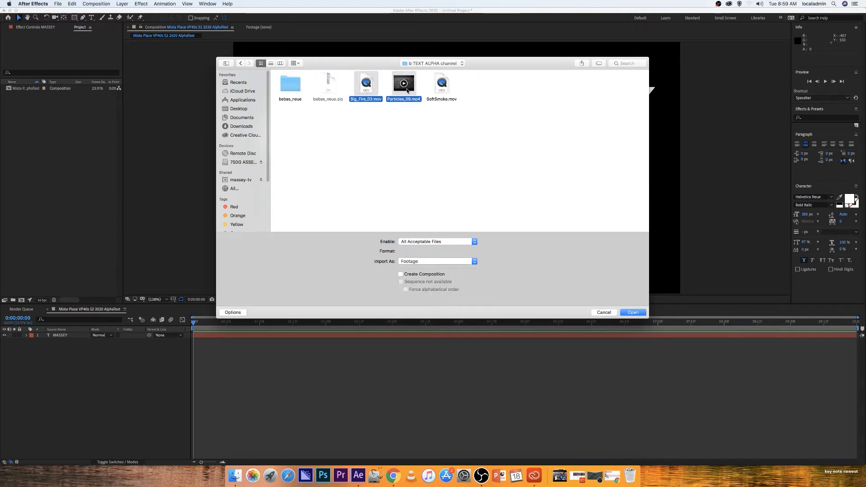
left_click(439, 90, "shift")
left_click(633, 312)
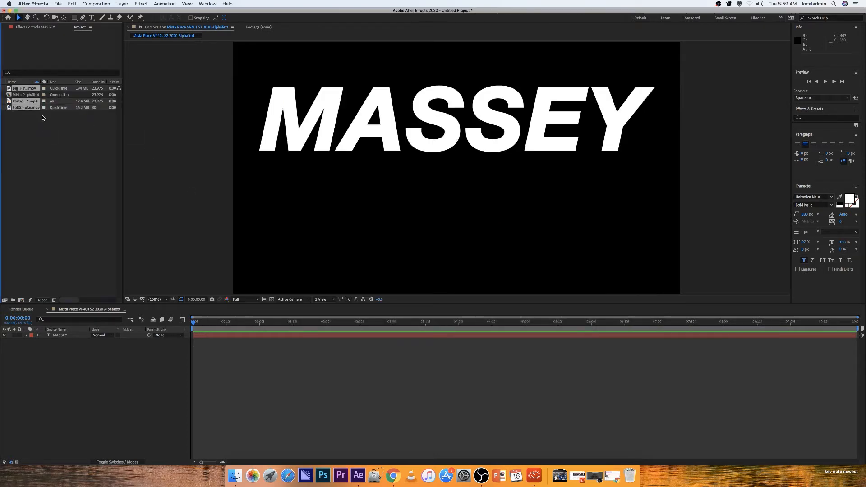
Add Big_Fire_03.mov to the composition and nudge it slightly lower
left_click(50, 147)
left_click_drag(22, 90, 458, 156)
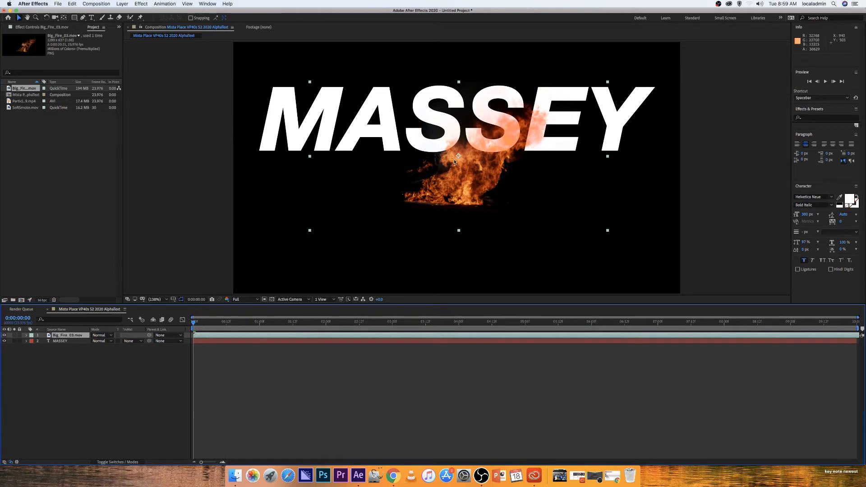
left_click_drag(462, 171, 476, 181)
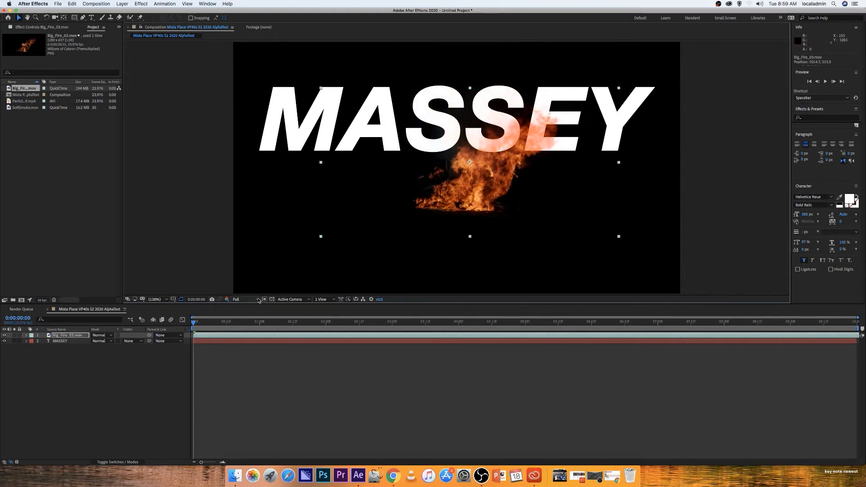
Scale and reposition the fire footage so it covers the whole frame
left_click(258, 300)
left_click(256, 300)
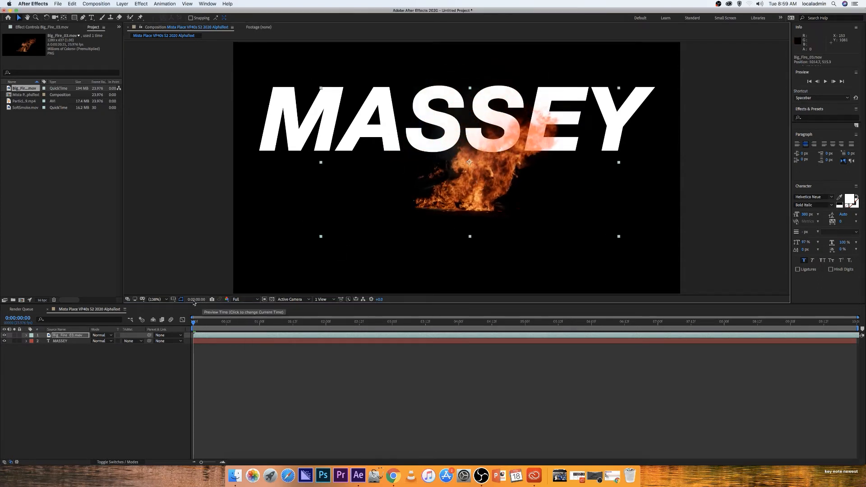
left_click(166, 299)
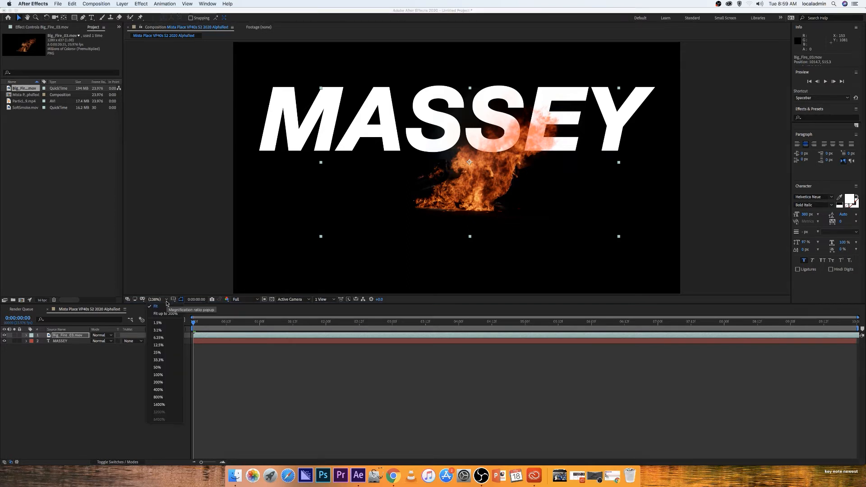
left_click(163, 345)
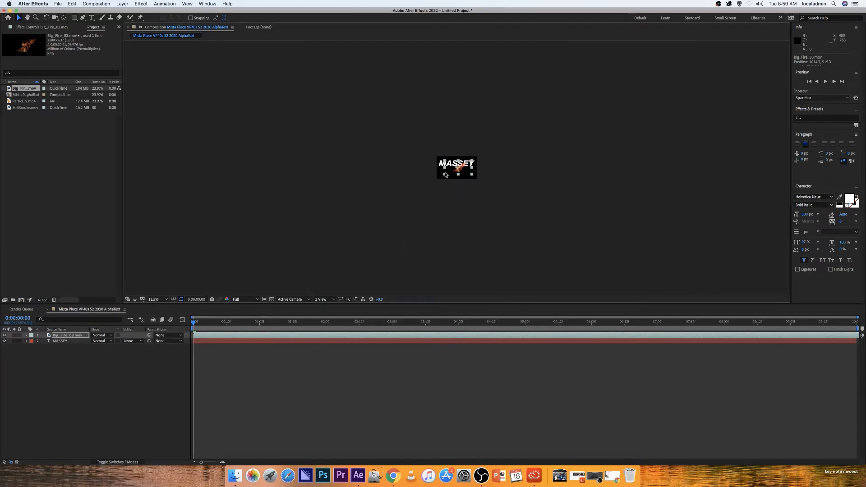
left_click_drag(445, 175, 355, 218)
left_click_drag(408, 209, 406, 194)
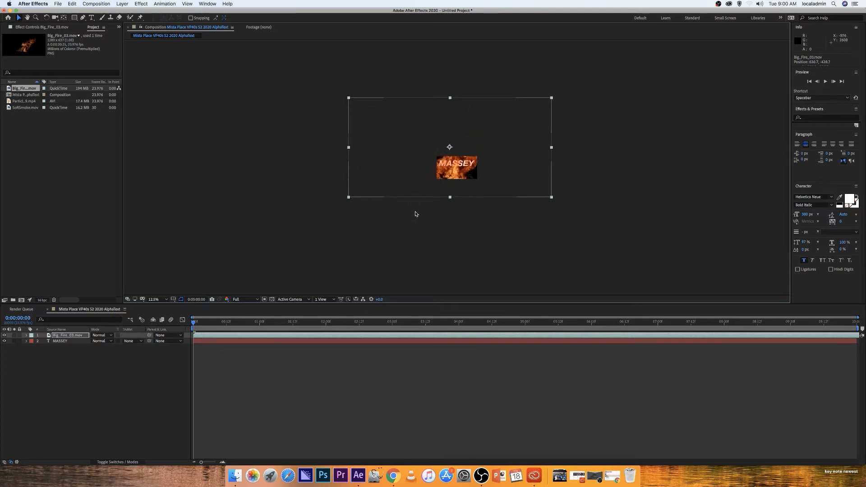
left_click(160, 299)
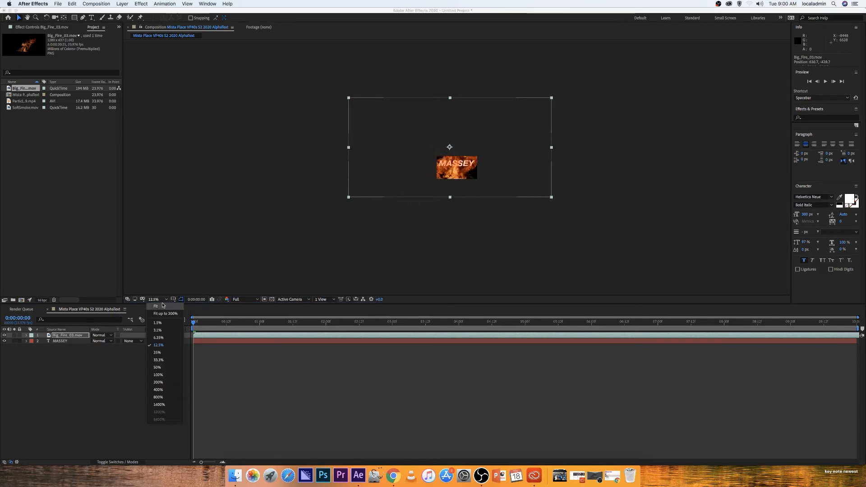
left_click(163, 305)
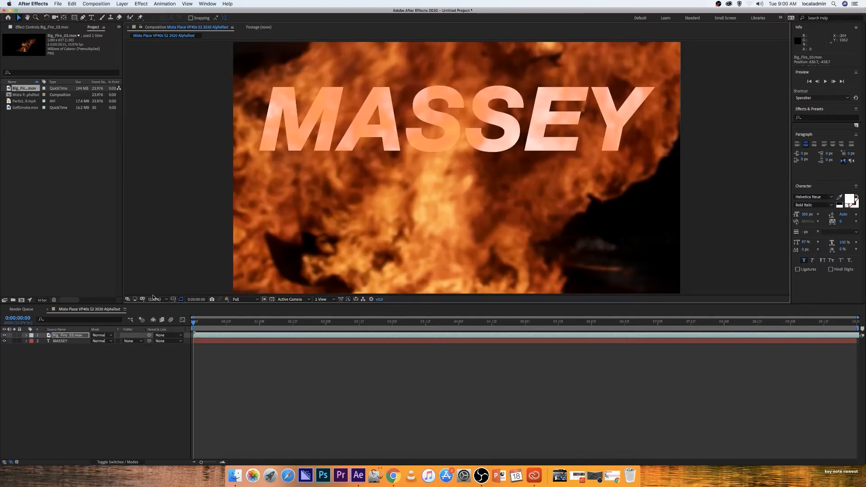
Move the fire layer beneath MASSEY and set its track matte to Alpha Matte "MASSEY"
left_click(74, 338)
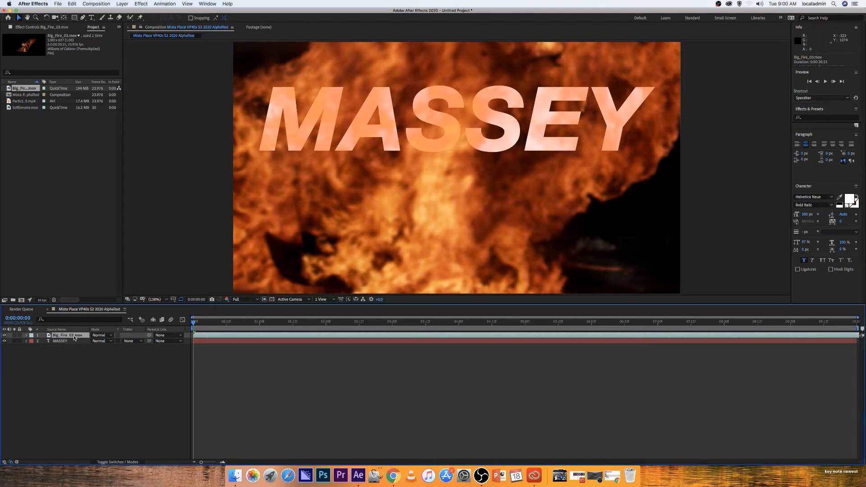
left_click_drag(74, 338, 75, 345)
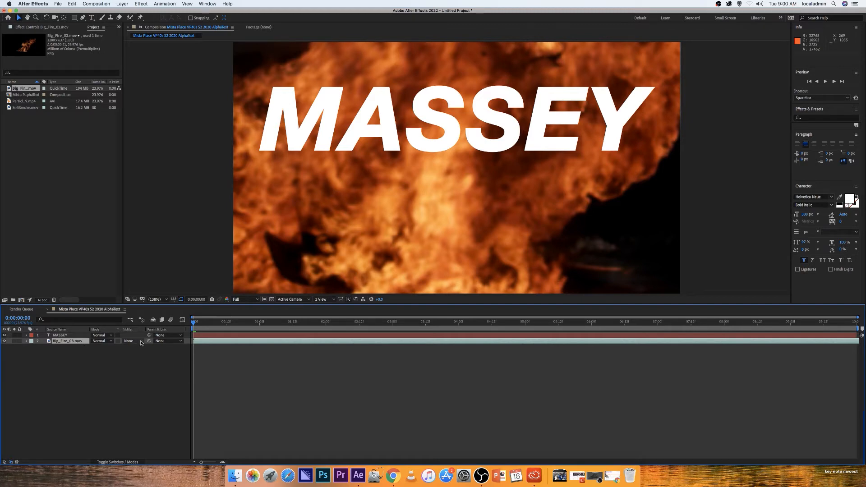
left_click(141, 342)
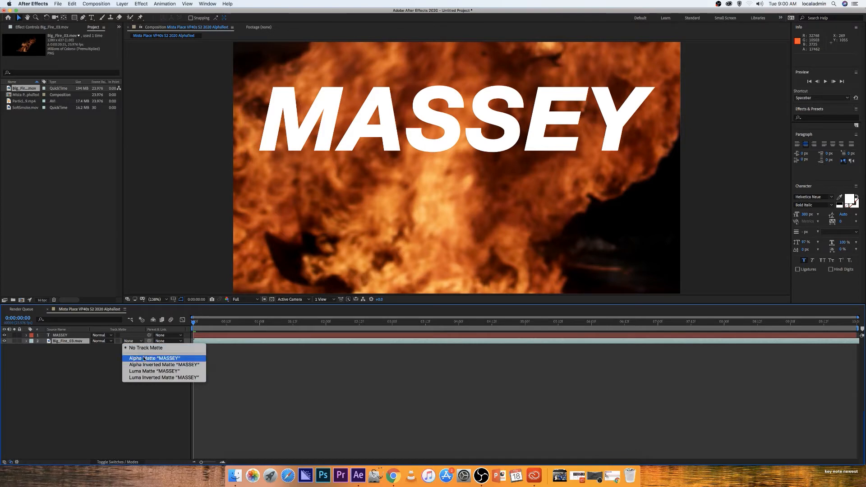
left_click(174, 359)
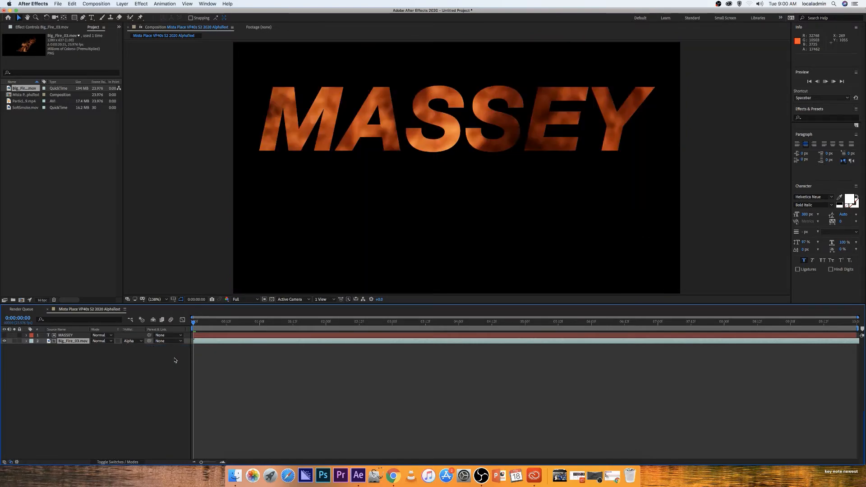
Preview the fire-filled text playback
key("space")
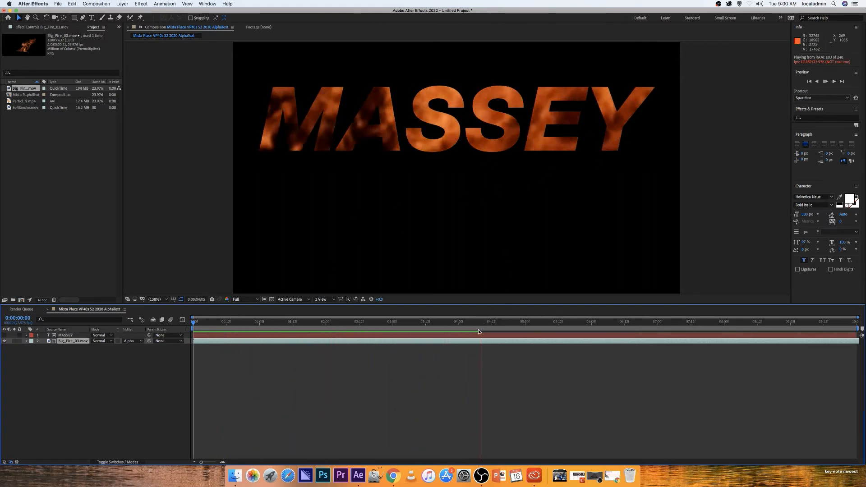
left_click(578, 319)
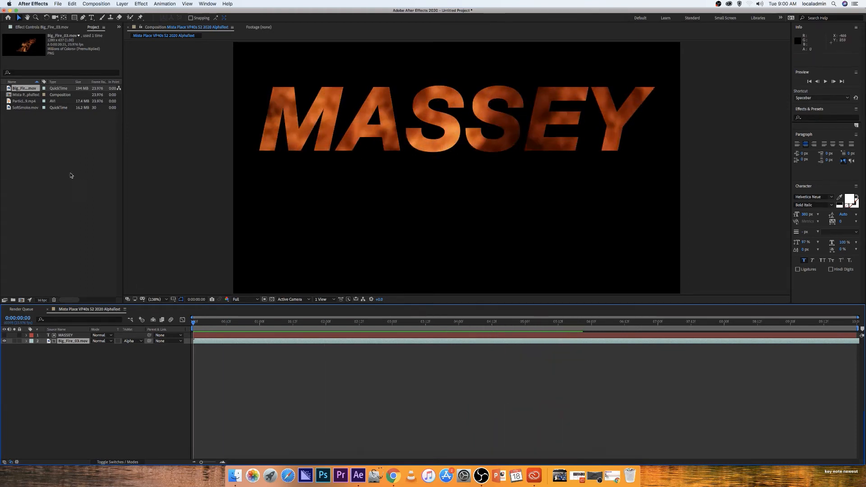
Add Particles_09.mp4 on top of the composition and scale it to fill the frame
left_click(35, 116)
left_click_drag(23, 101, 448, 135)
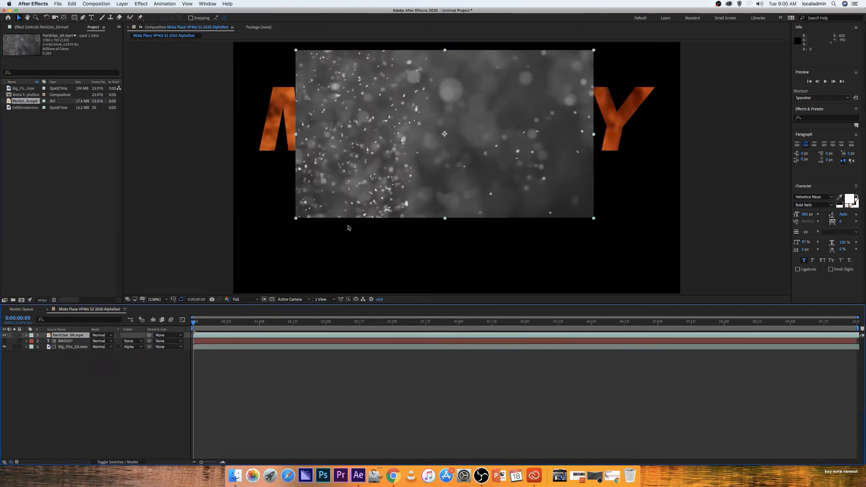
left_click_drag(295, 222, 190, 296)
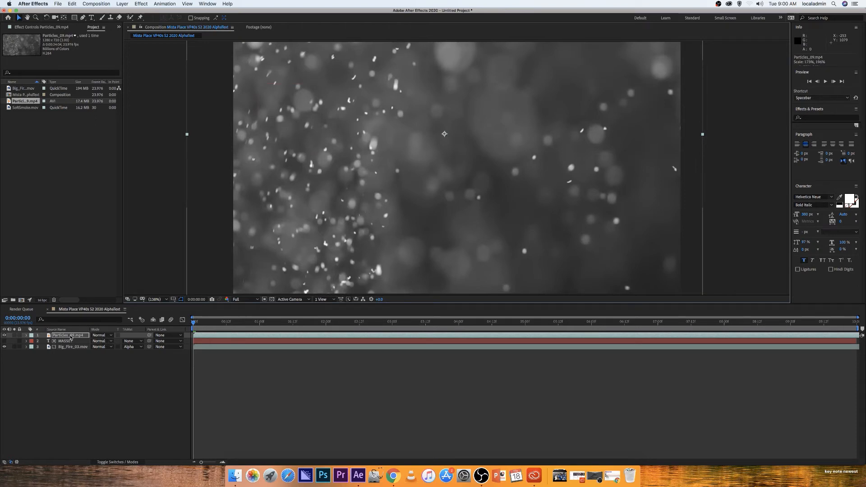
Set the particles layer's blending mode to Add and preview the playback from the start
left_click(112, 336)
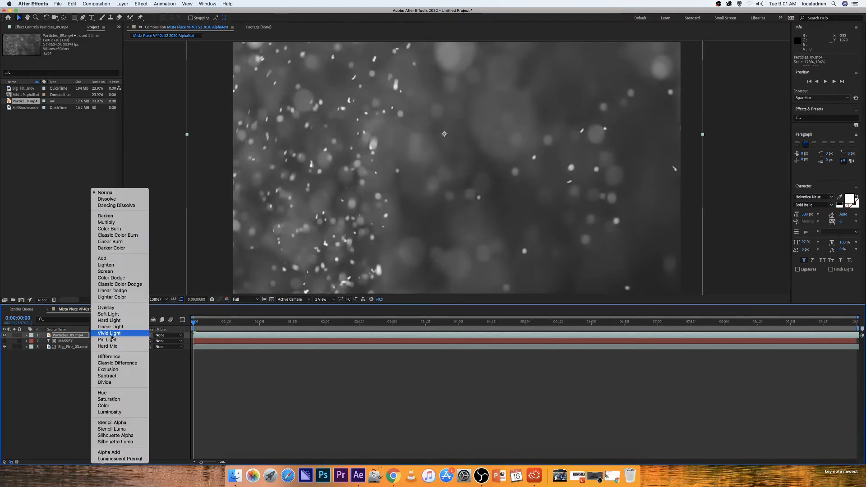
left_click(118, 261)
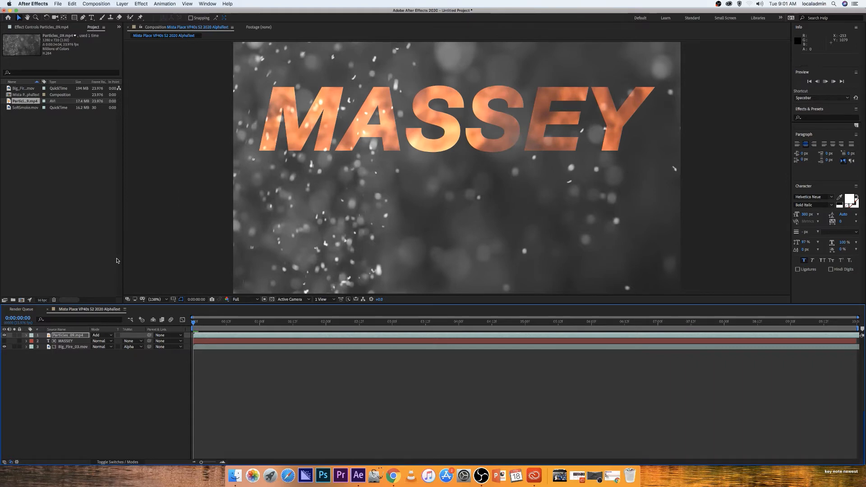
key("space")
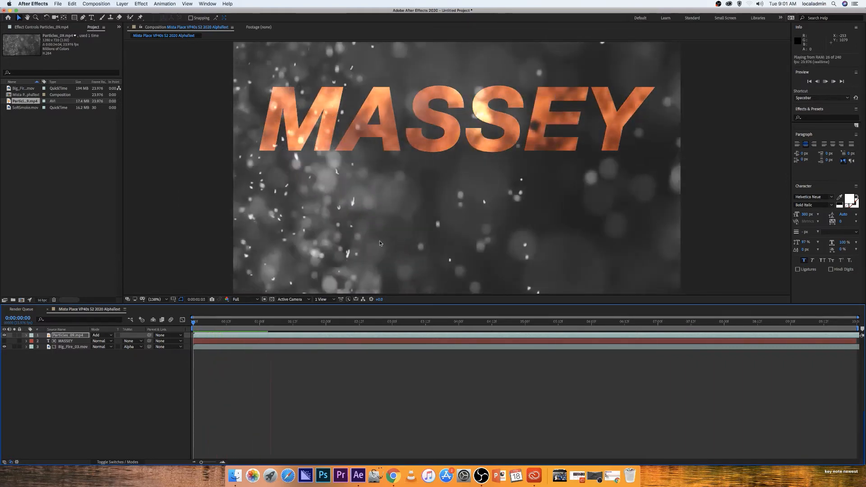
key("space")
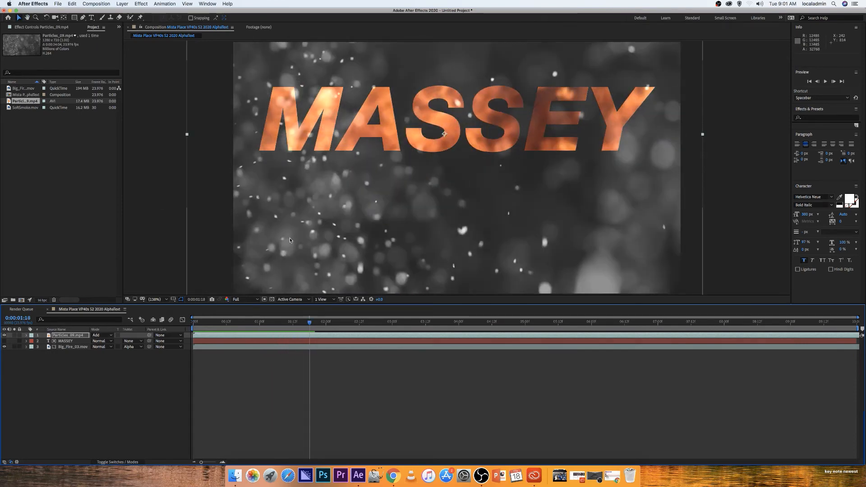
left_click_drag(308, 323, 190, 316)
Apply a Curves effect to the particles layer and bend the curve downward to darken the particles
left_click(74, 335)
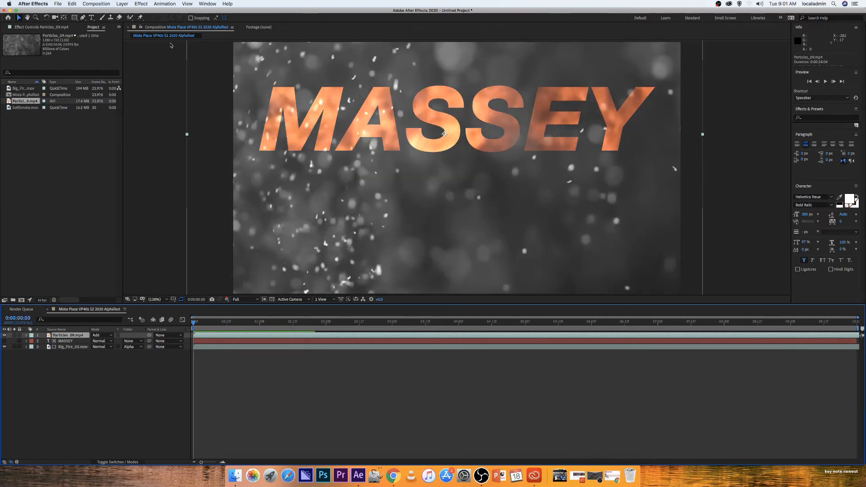
left_click(141, 4)
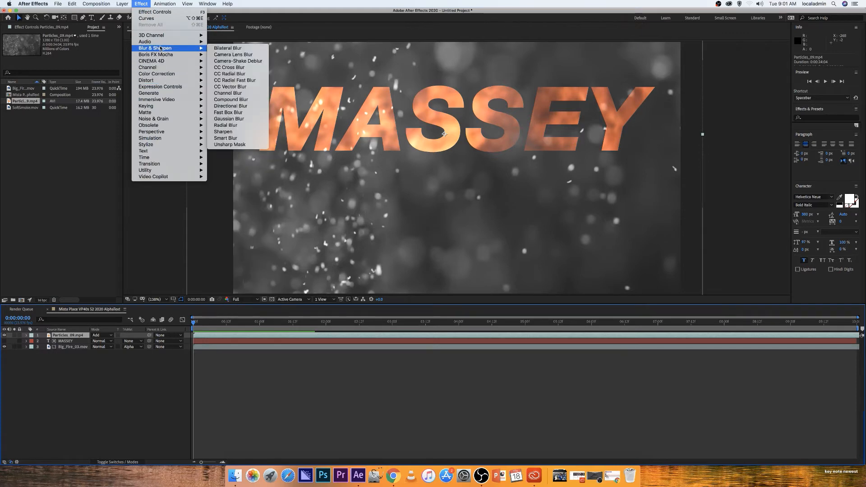
mouse_move(163, 76)
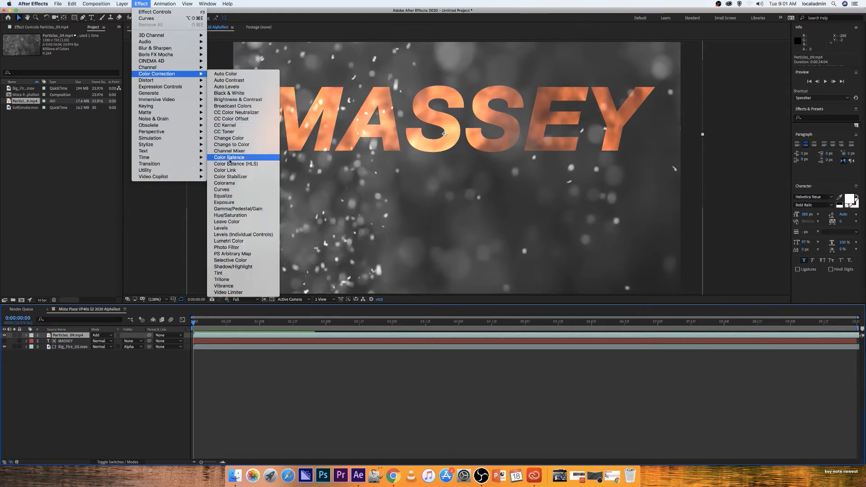
left_click(231, 191)
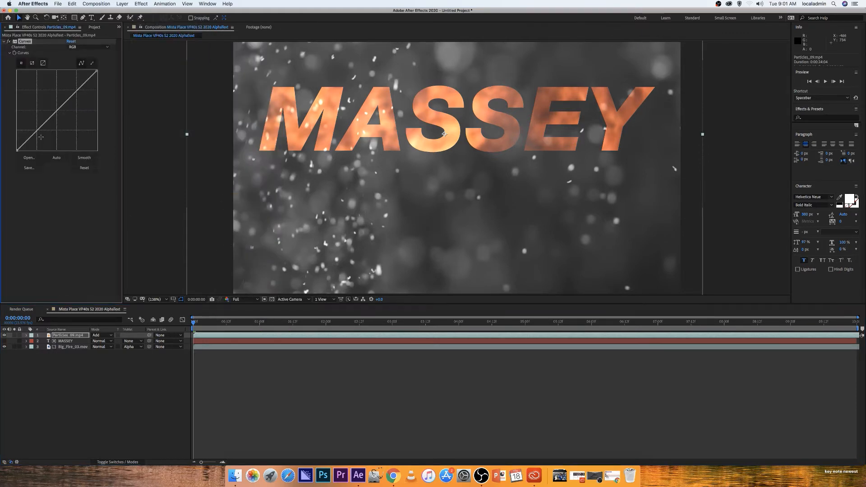
mouse_move(28, 139)
left_mouse_down()
mouse_move(29, 148)
mouse_move(27, 138)
mouse_move(36, 143)
mouse_move(32, 135)
mouse_move(30, 150)
left_mouse_up()
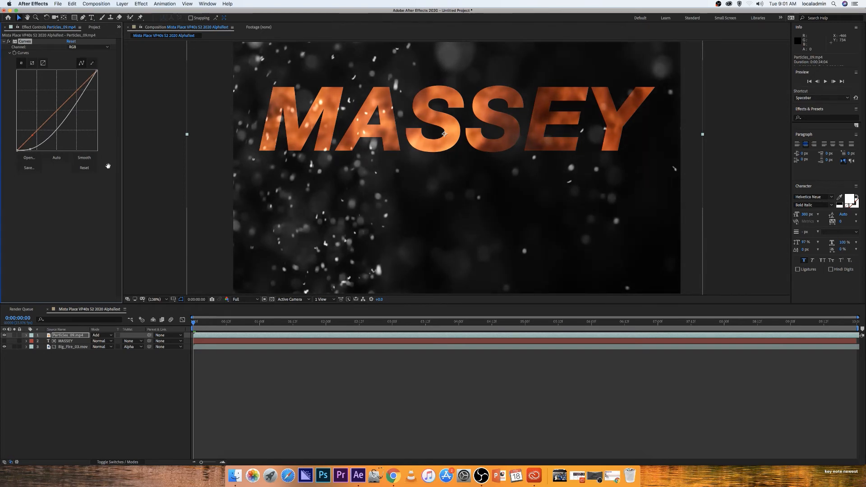
Preview the playback and return the time indicator to the start
key("space")
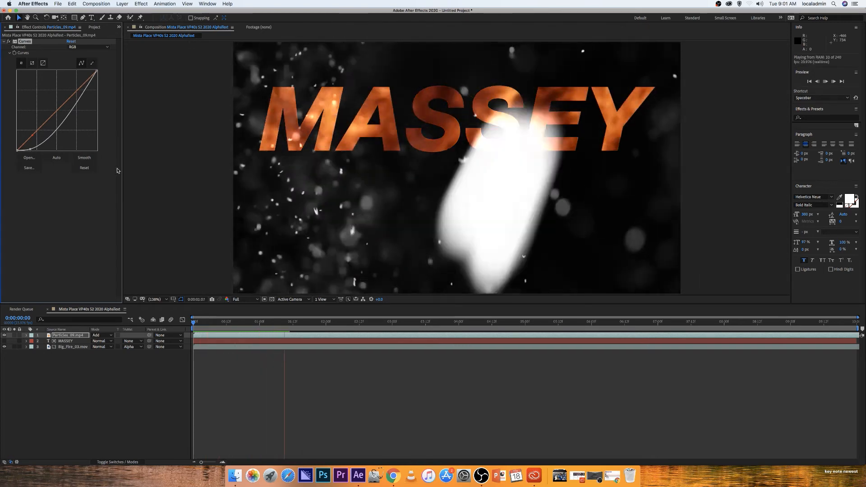
key("space")
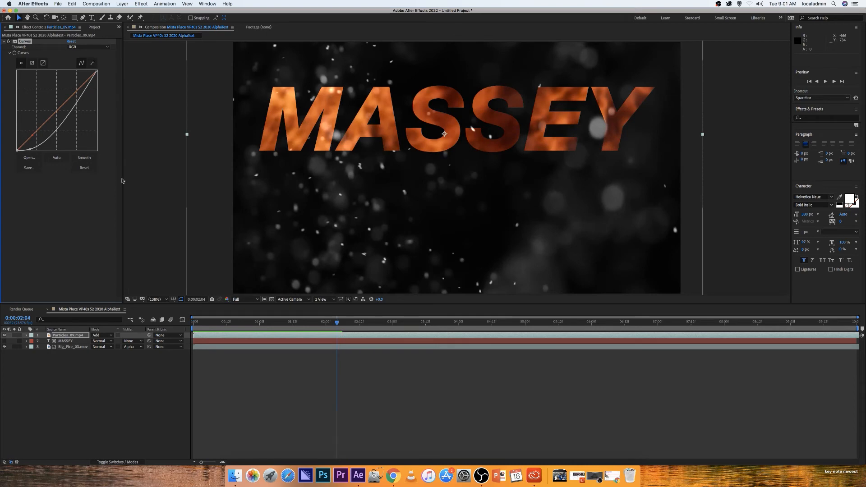
left_click_drag(338, 323, 163, 317)
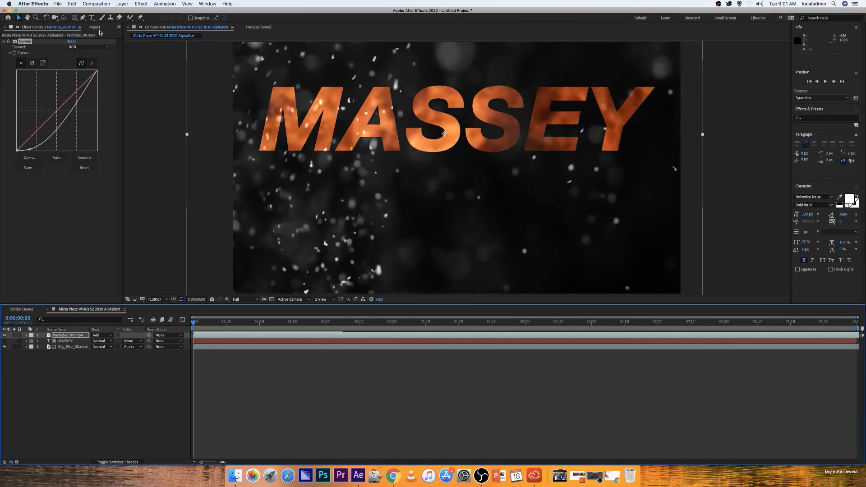
Open Save As and navigate to Mista Place MASTER FOLDER > VP40s > 3 AFTER EFFECTS > b TEXT ALPHA channel
left_click(96, 28)
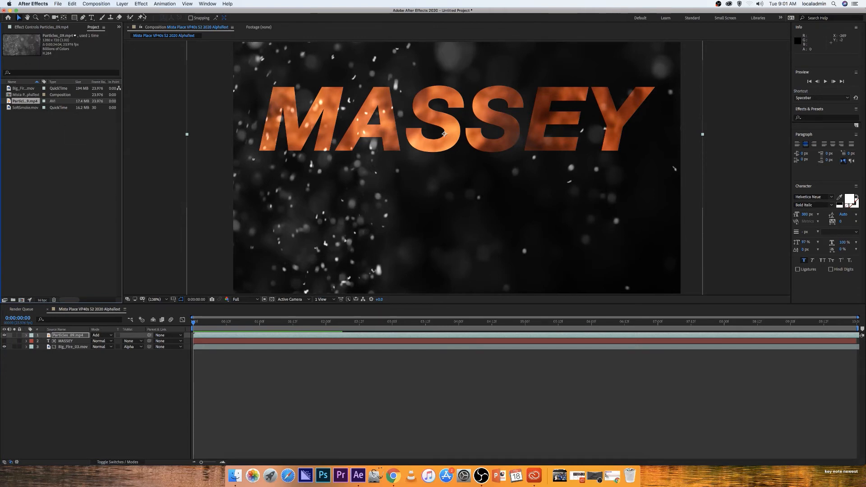
left_click(57, 4)
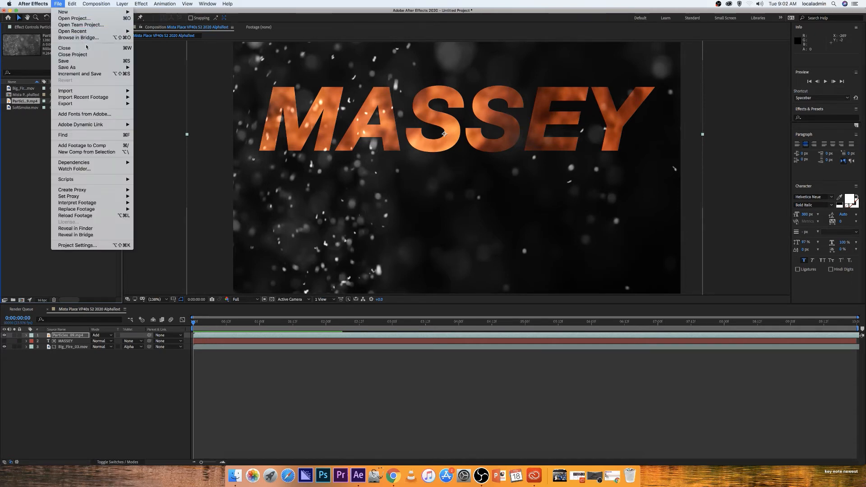
mouse_move(90, 67)
left_click(159, 68)
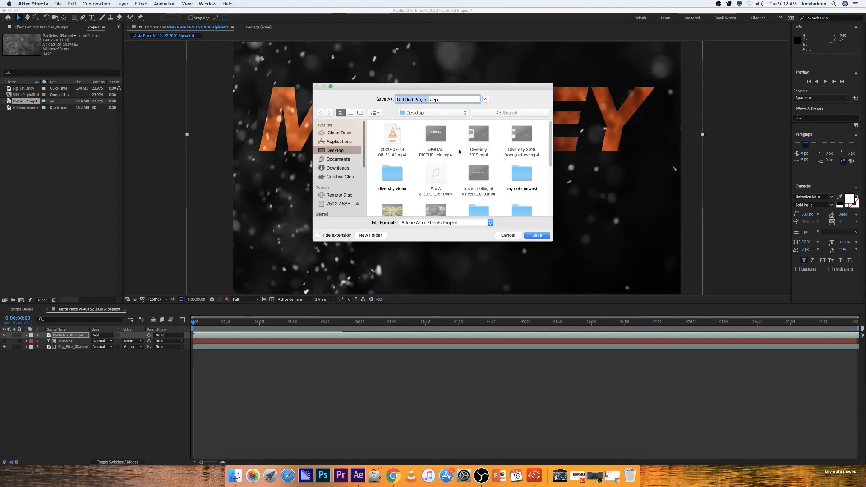
left_click_drag(550, 143, 554, 175)
double_click(475, 147)
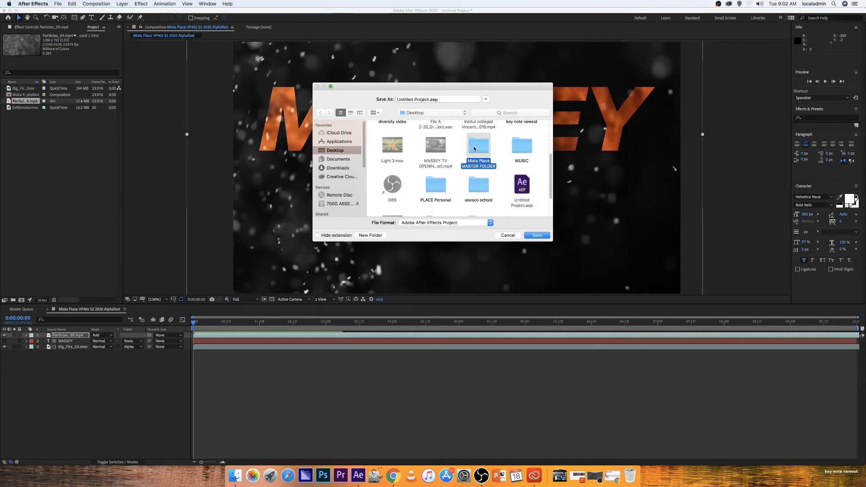
double_click(505, 134)
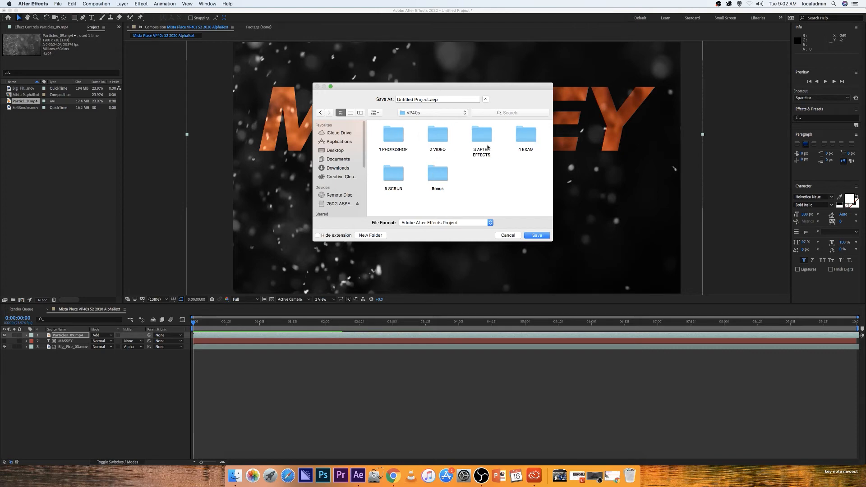
double_click(483, 138)
double_click(387, 134)
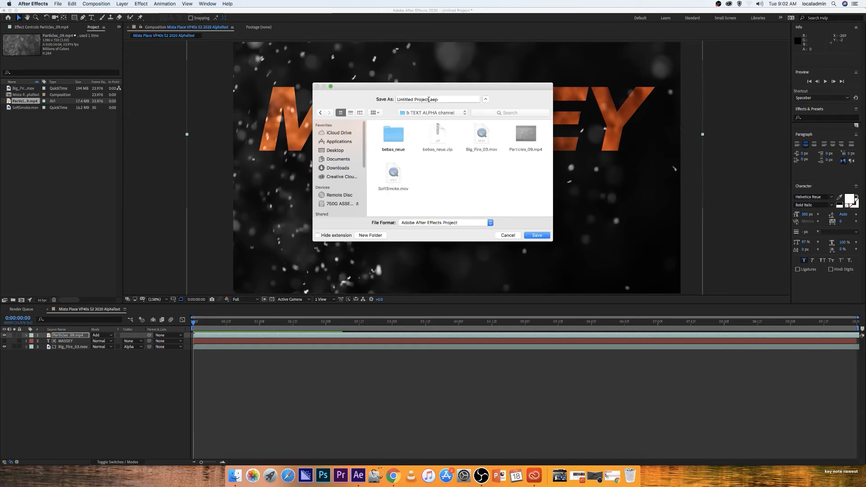
Name the project Mista Place VP40s S2 2020 Alpha TEXT and save it
left_click_drag(429, 100, 395, 100)
key("BackSpace")
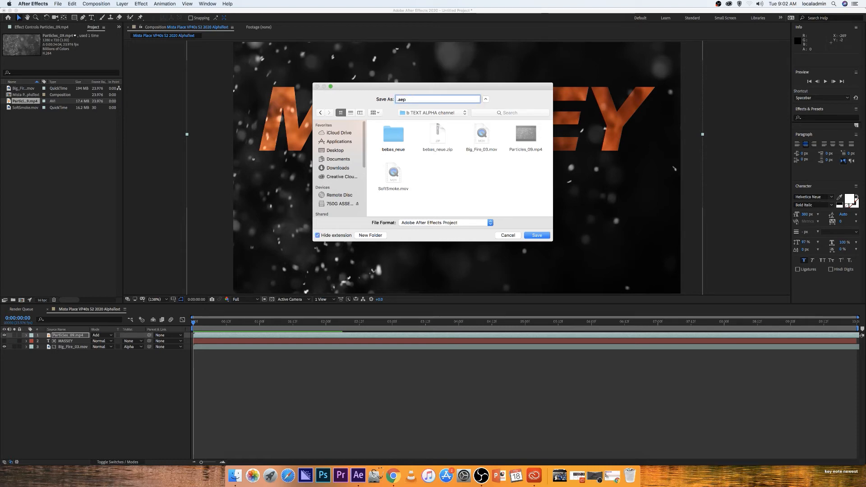
type("Mista Pl")
type("40s S@")
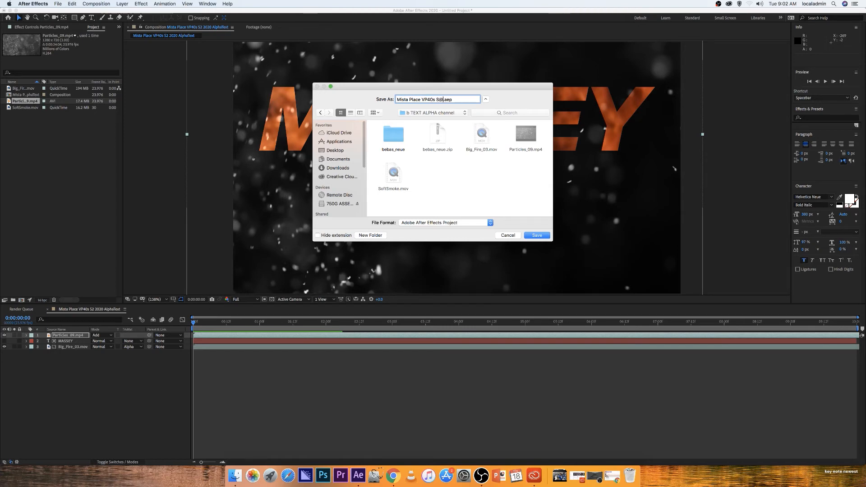
key("BackSpace")
key("BackSpace")
type("S2 2020 Alpha TEX")
left_click(538, 235)
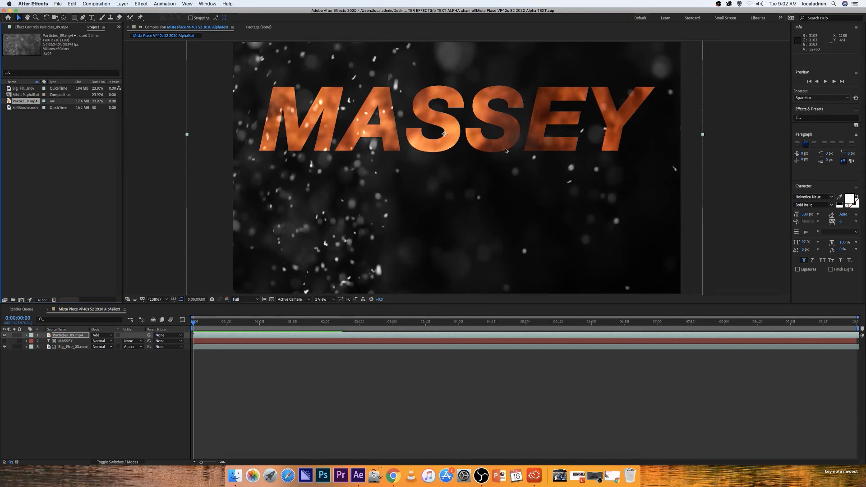
Add the composition to the Render Queue and accept the QuickTime output module settings
left_click(59, 4)
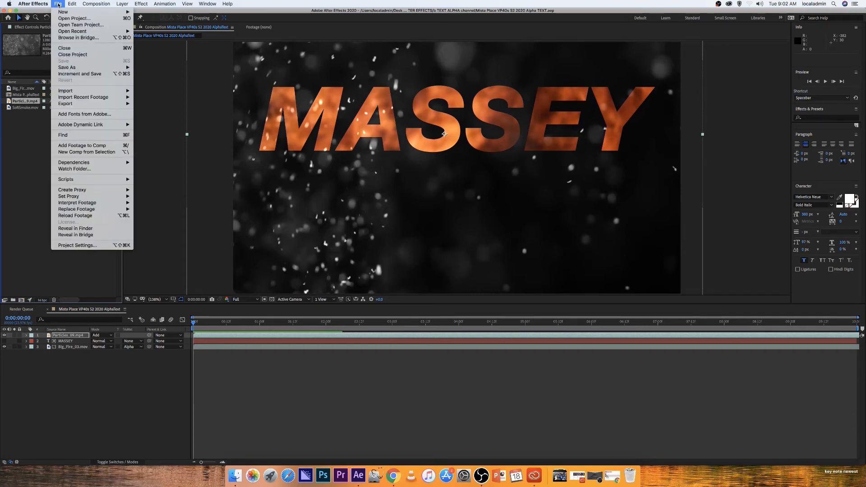
mouse_move(100, 104)
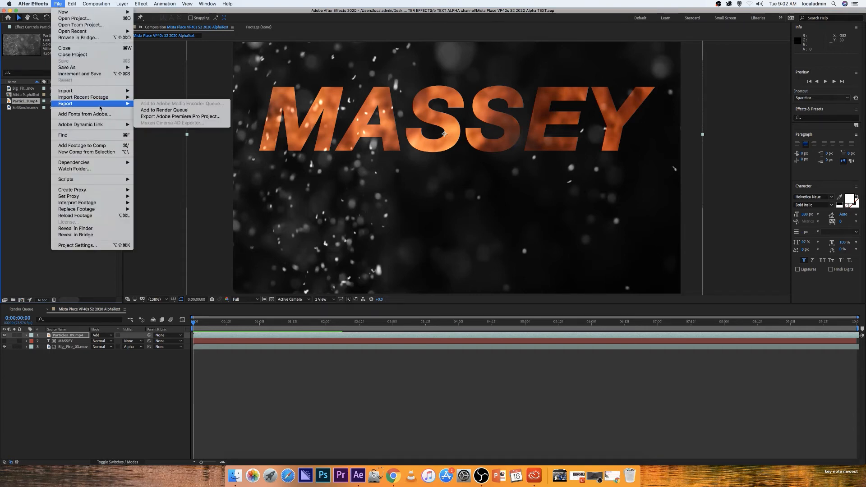
left_click(164, 110)
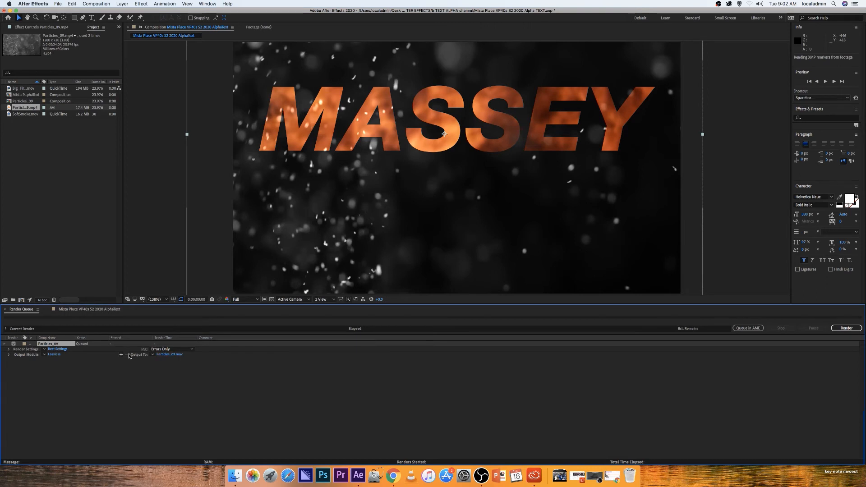
left_click(54, 355)
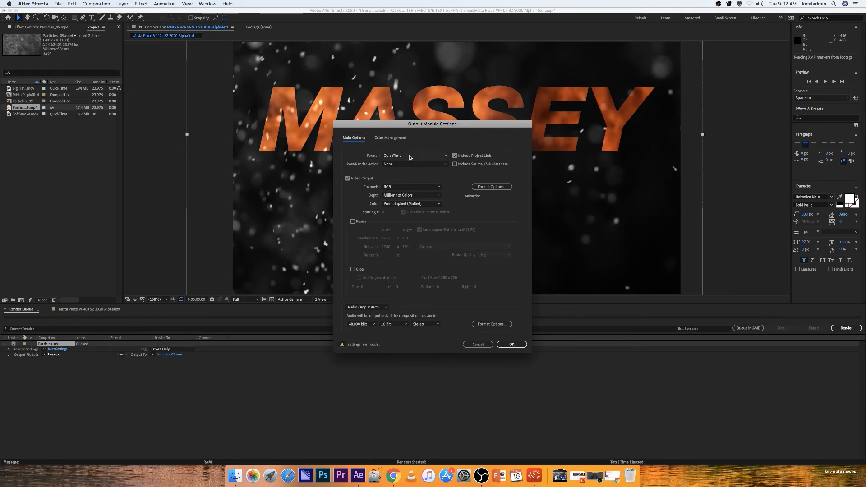
left_click(512, 344)
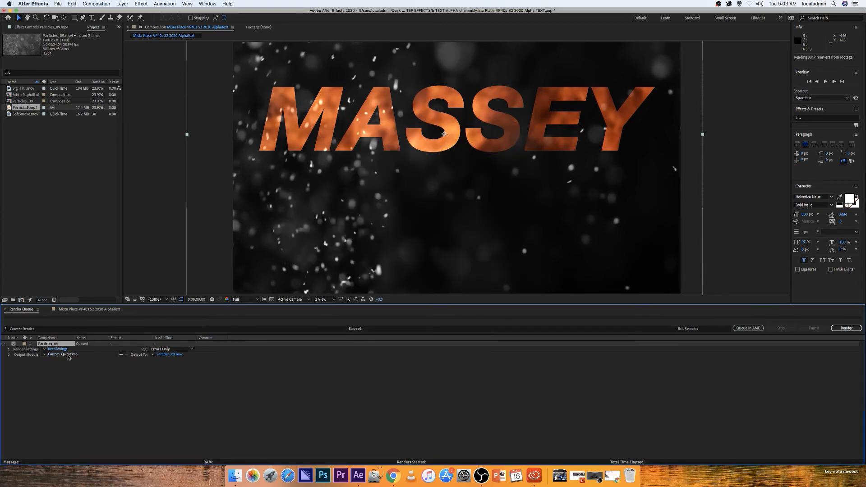
Set the render output to the b TEXT ALPHA channel folder, named after the project file, and start the render
left_click(166, 354)
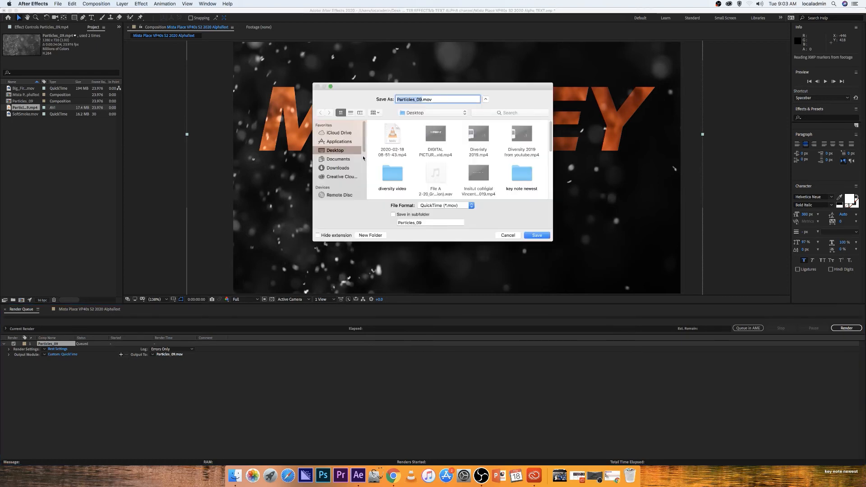
left_click_drag(551, 140, 551, 167)
double_click(478, 150)
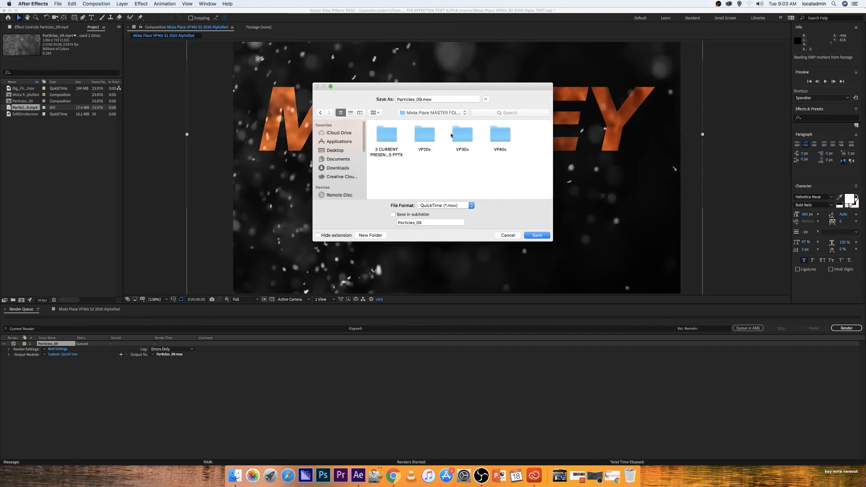
double_click(493, 135)
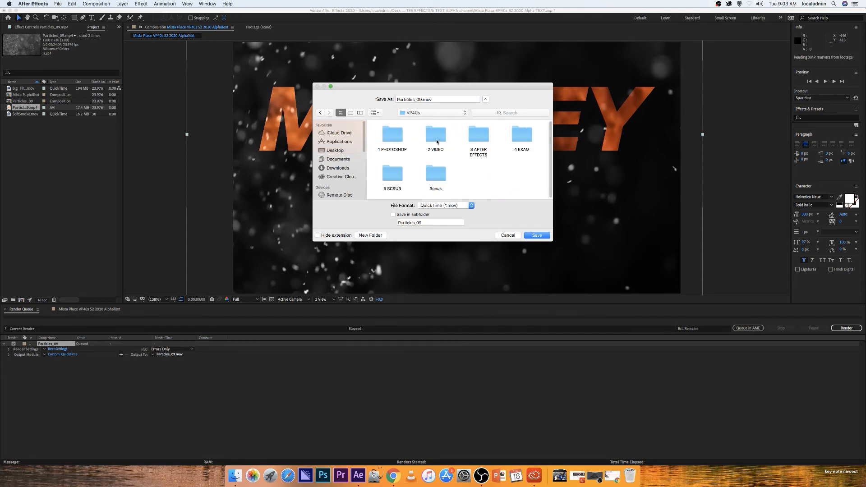
double_click(479, 137)
left_click(392, 137)
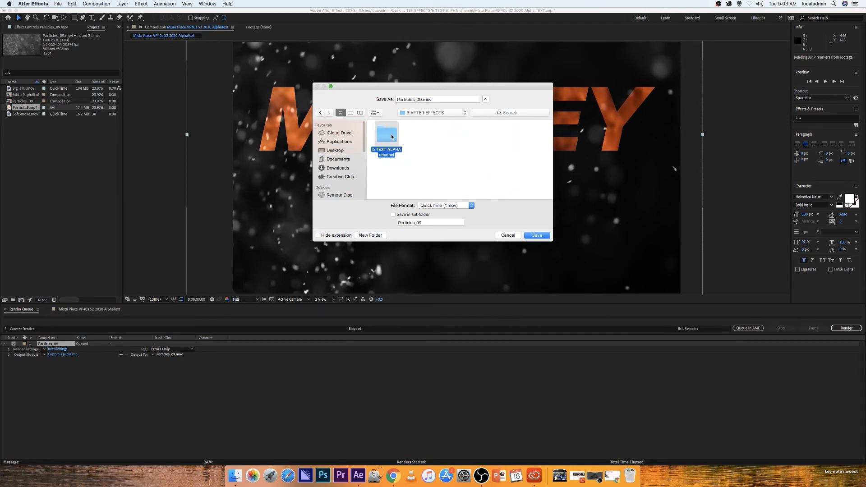
double_click(391, 138)
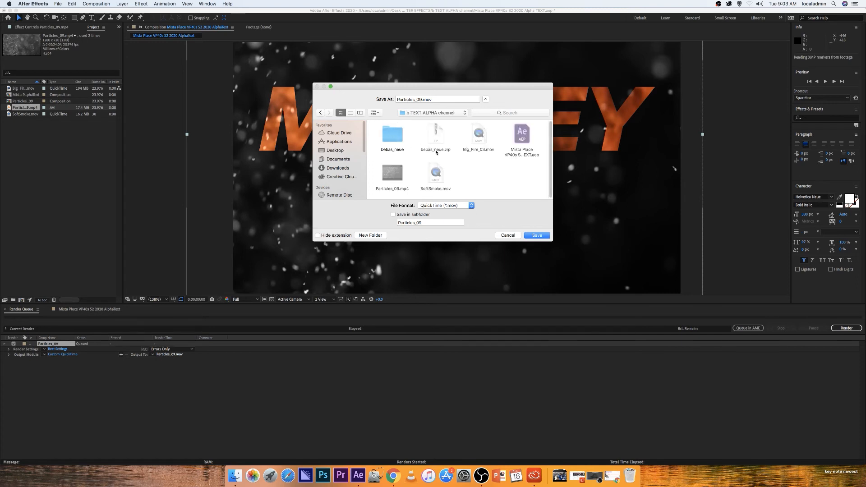
left_click(519, 141)
left_click(534, 234)
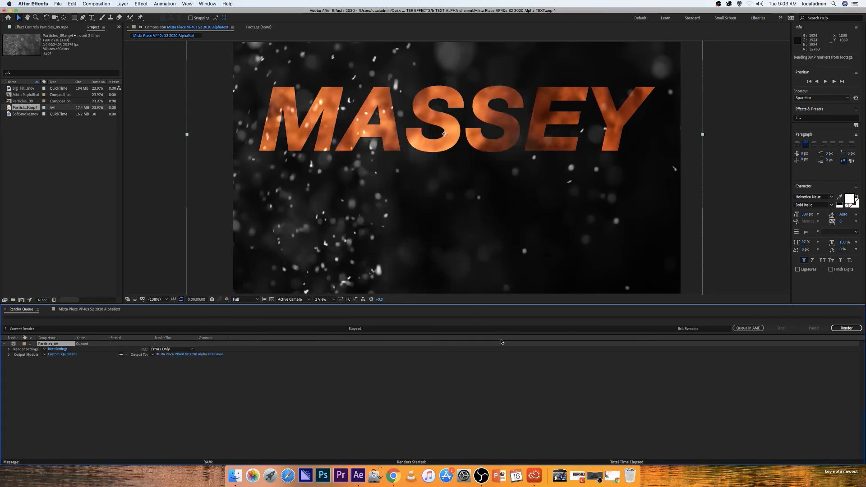
left_click(843, 329)
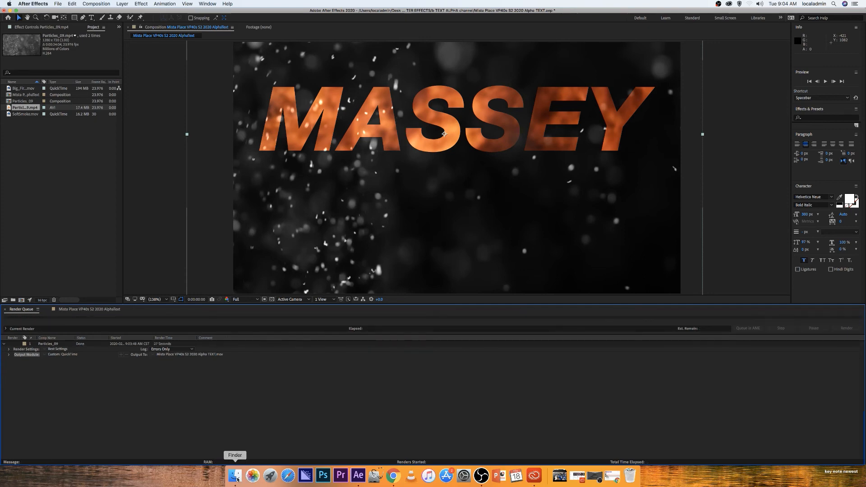
Switch to Finder and browse to the b TEXT ALPHA channel folder to check the saved and rendered files
left_click(236, 476)
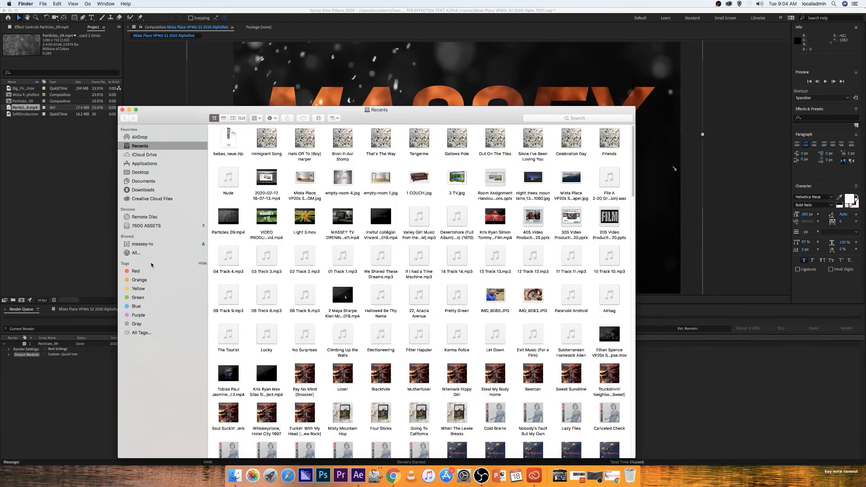
left_click(144, 174)
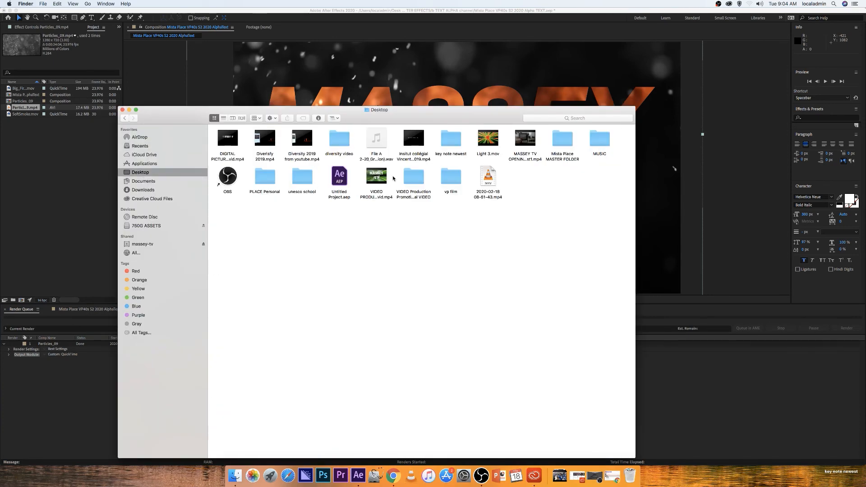
double_click(553, 140)
double_click(342, 166)
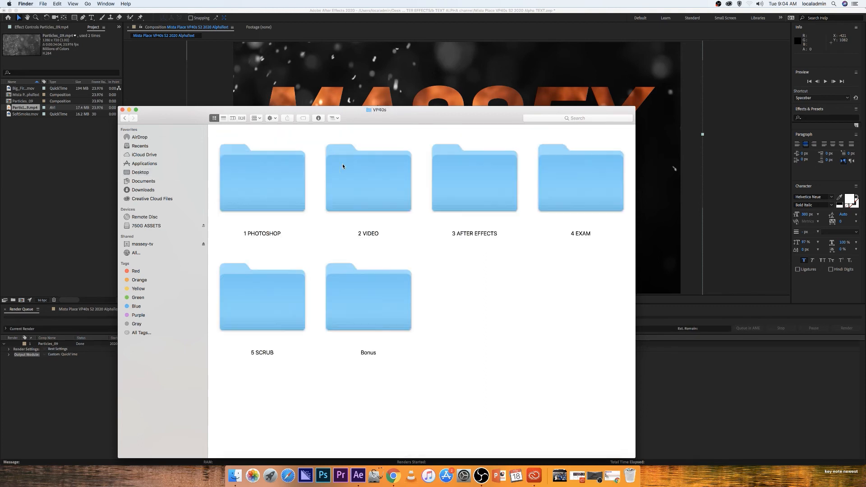
double_click(448, 185)
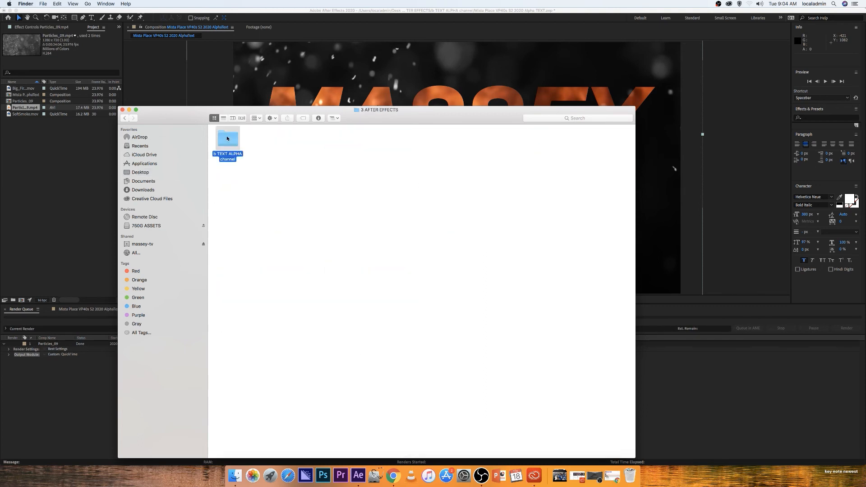
double_click(227, 138)
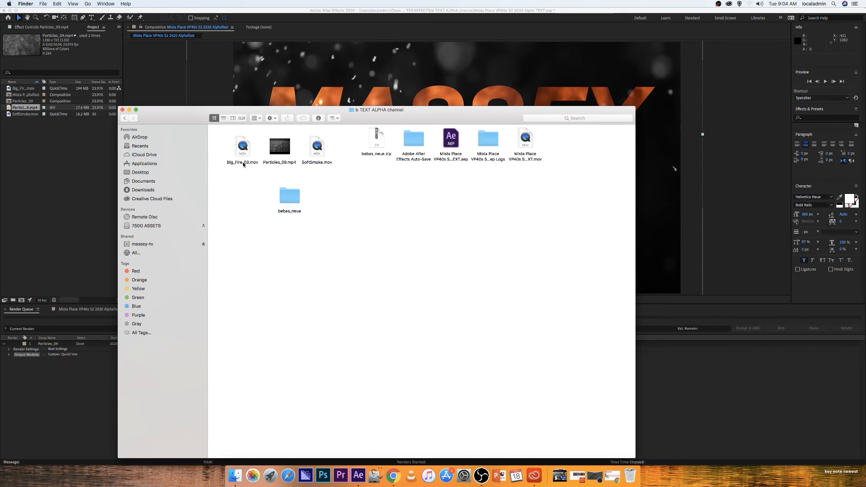
left_click(457, 144)
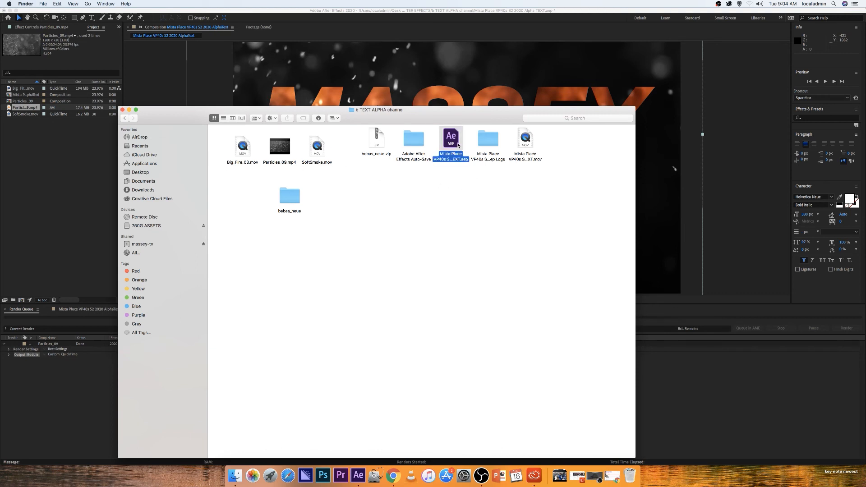
Copy the saved project file and the rendered movie from the b TEXT ALPHA channel folder
left_click(528, 147)
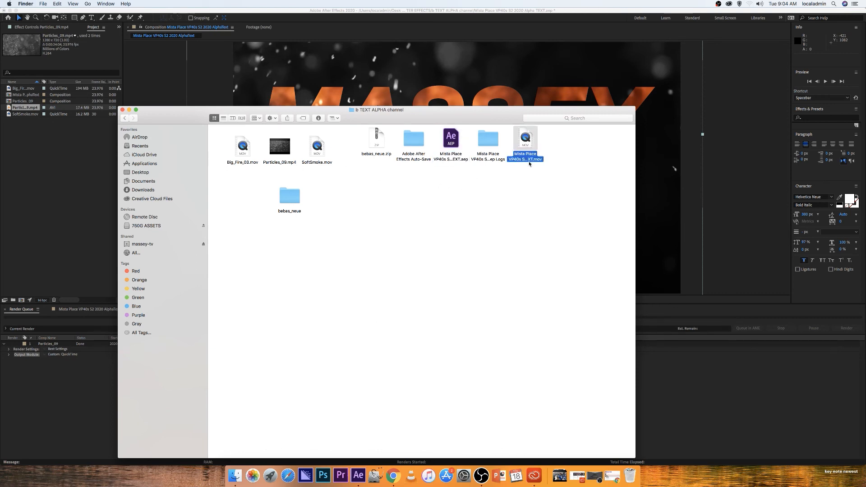
left_click(456, 145, "super")
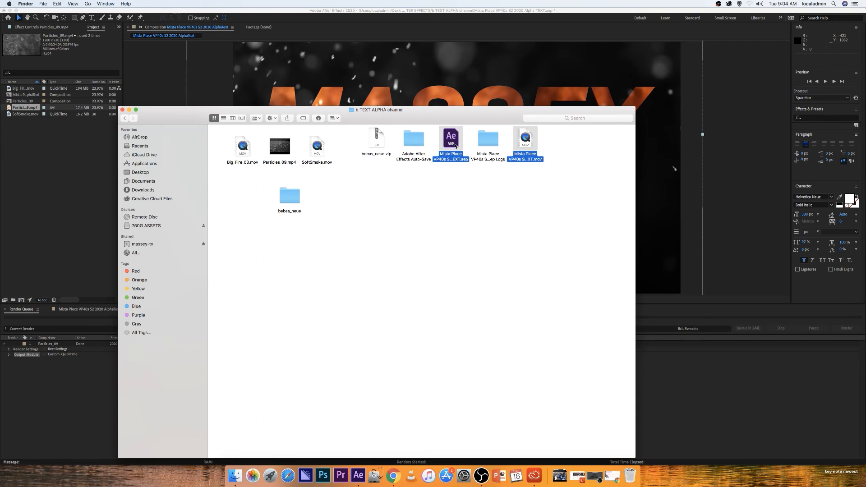
right_click(455, 145)
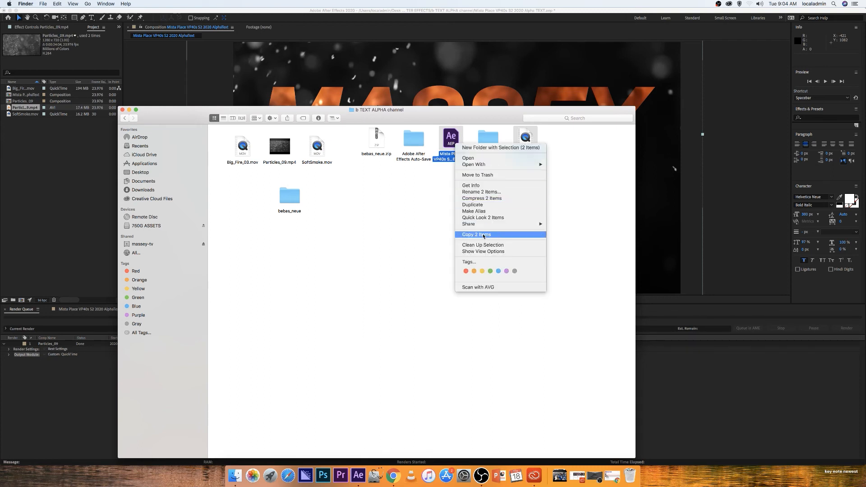
left_click(469, 235)
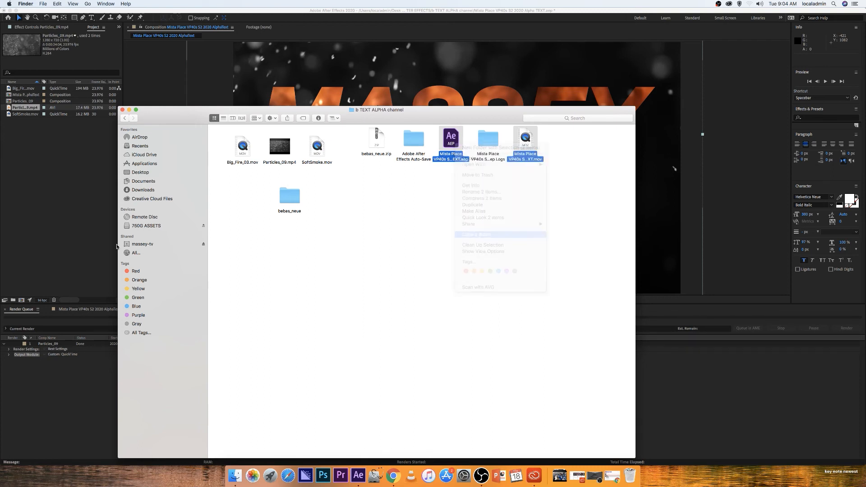
Browse on the massey-tv server to Groups, Video Production, 1 Hand-IN-Folder, Semester 2 and open VP40s Per2
left_click(145, 244)
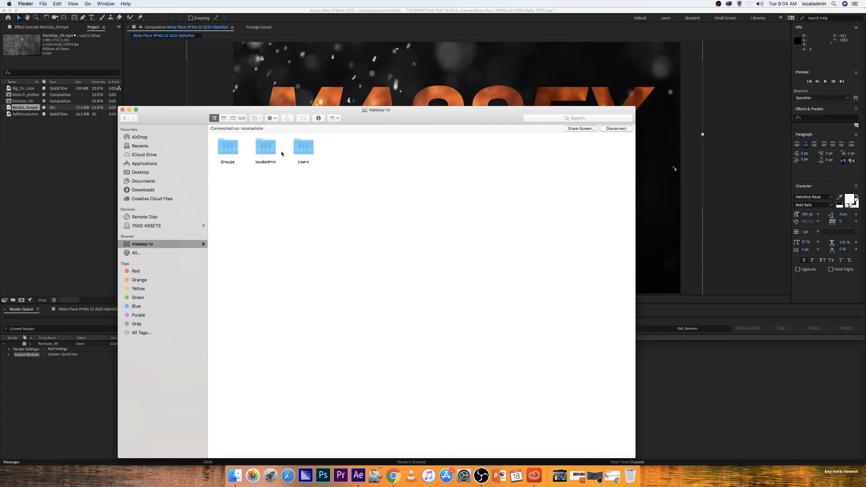
double_click(226, 145)
double_click(558, 159)
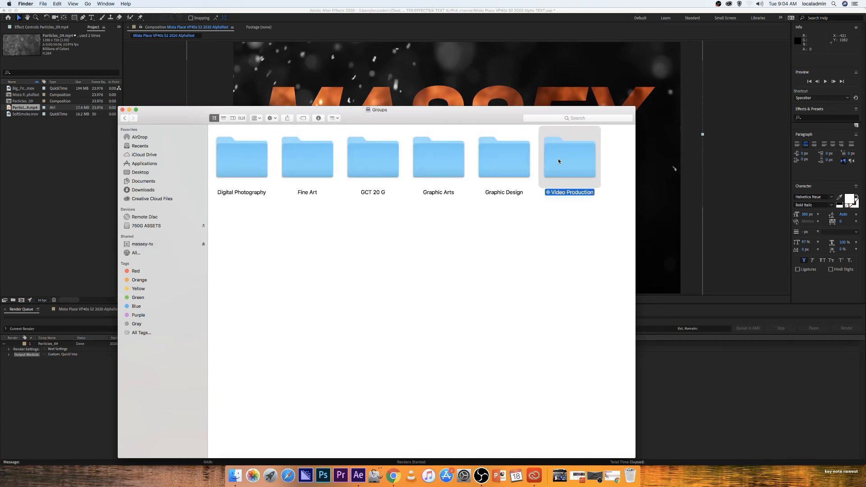
double_click(258, 156)
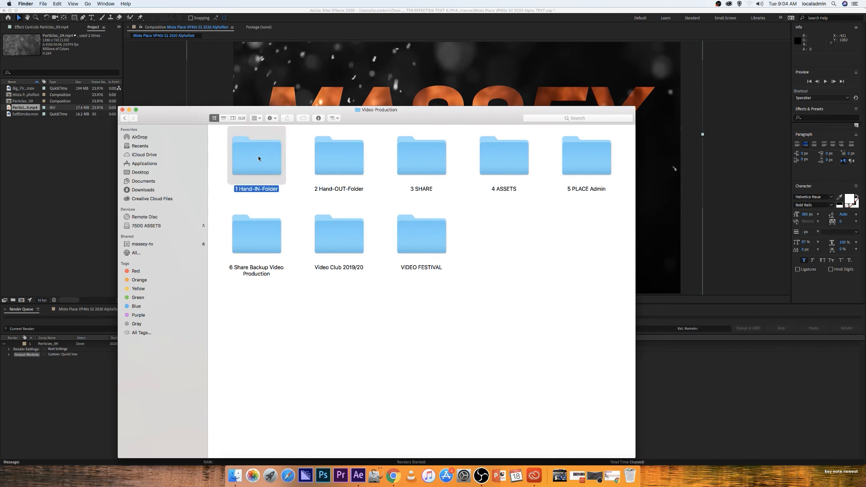
left_click(346, 163)
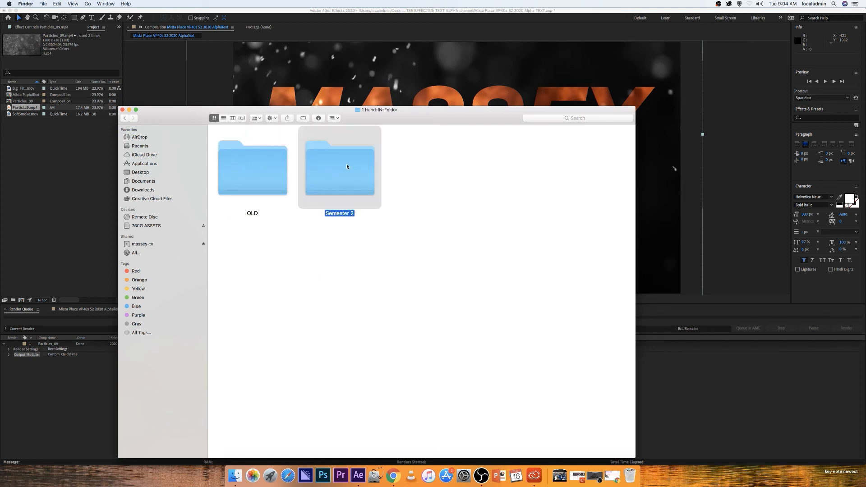
double_click(347, 166)
double_click(468, 187)
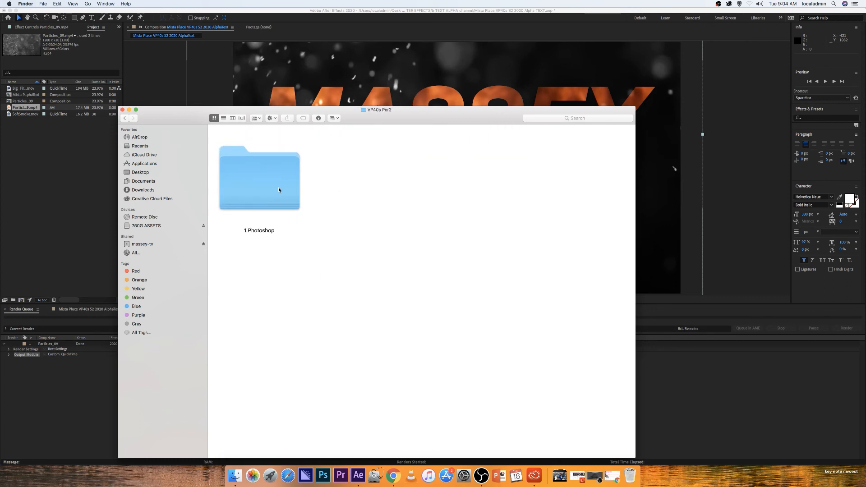
left_click(124, 118)
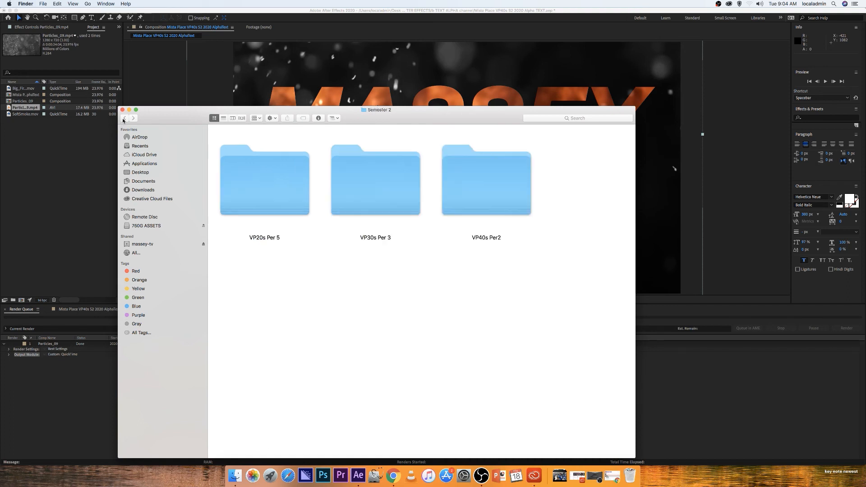
double_click(469, 186)
Create a new folder named 3 AFTER EFFECTS in VP40s Per2 and open it
right_click(385, 189)
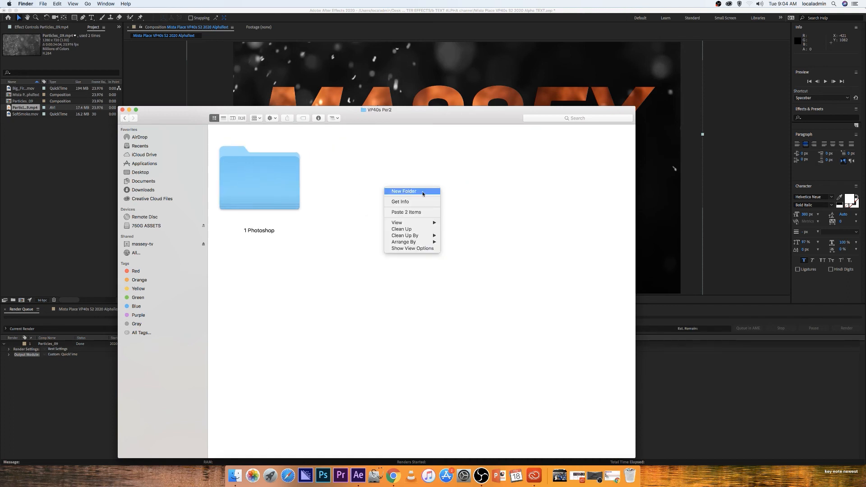
left_click(404, 191)
type("3 AFt")
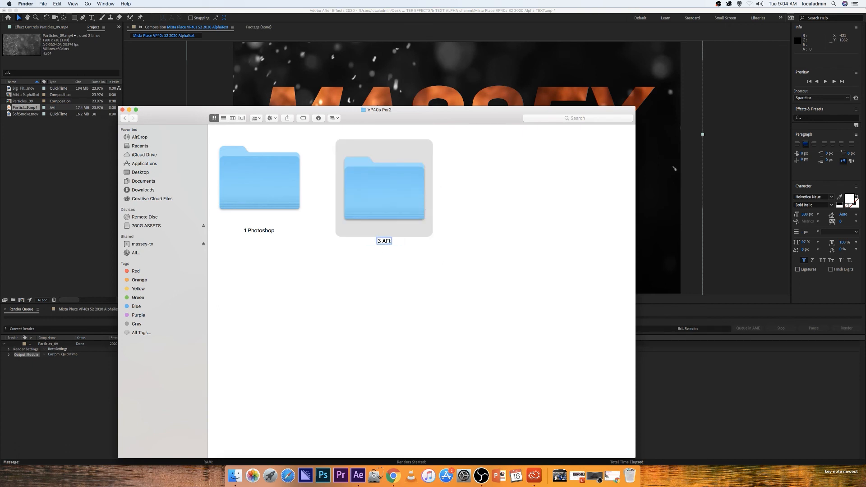
key("BackSpace")
type("TER EFFECTS")
left_click(423, 259)
double_click(391, 185)
Create a folder named b ALPHA CHANNEL TEXT inside 3 AFTER EFFECTS and open it
right_click(391, 187)
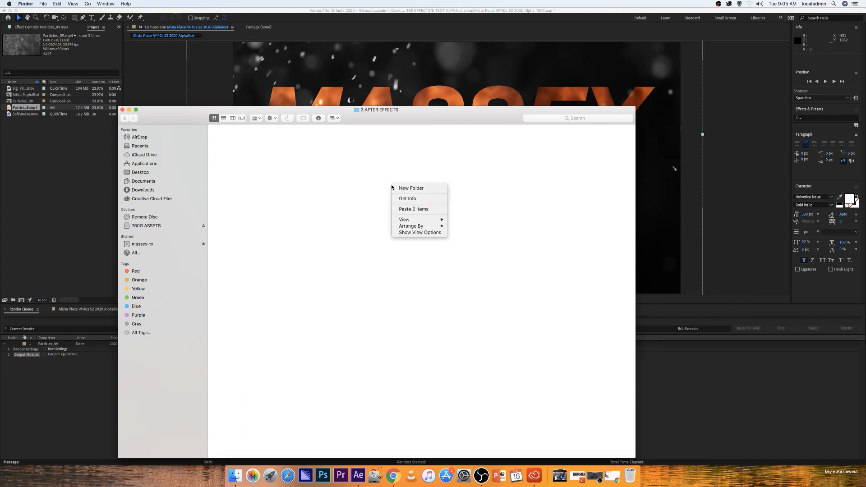
left_click(410, 188)
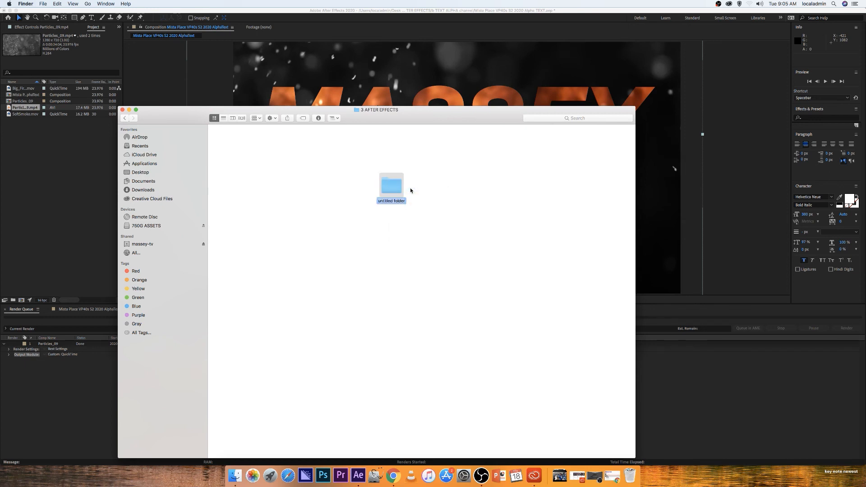
type("b ALPHA CHANNEL")
key("Return")
type("TEXT")
left_click(428, 243)
double_click(395, 189)
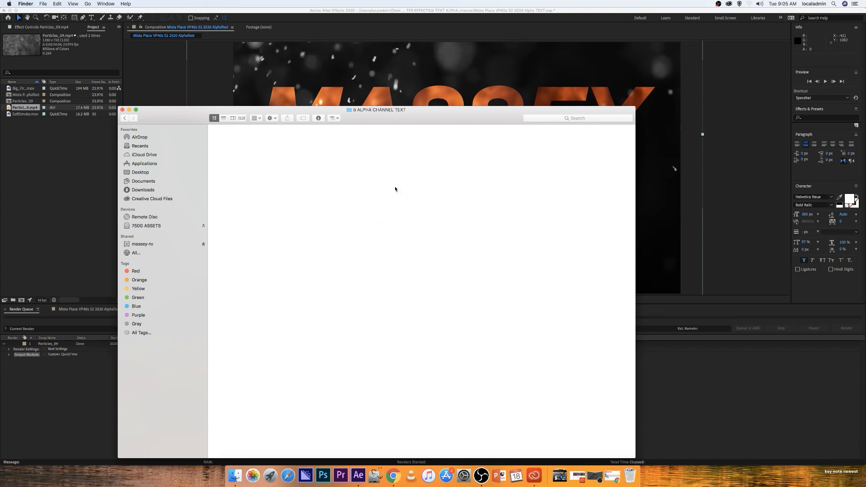
Paste the copied project and movie files into the new folder and close the Finder window
right_click(396, 188)
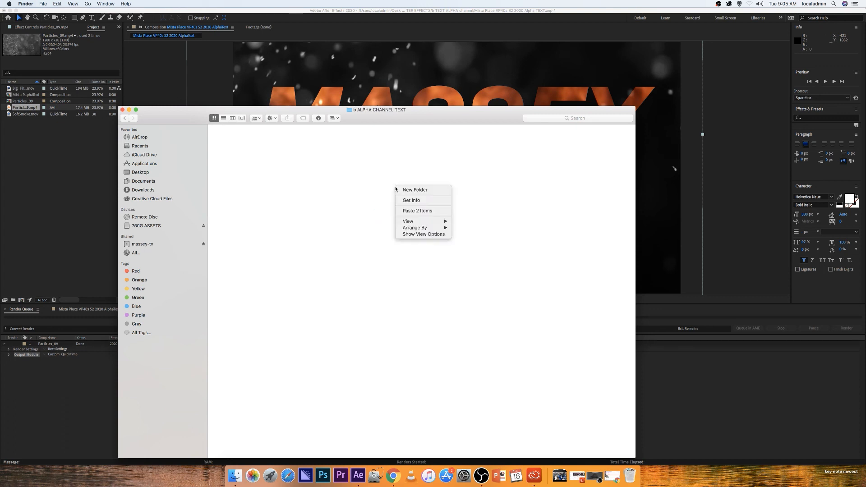
left_click(417, 210)
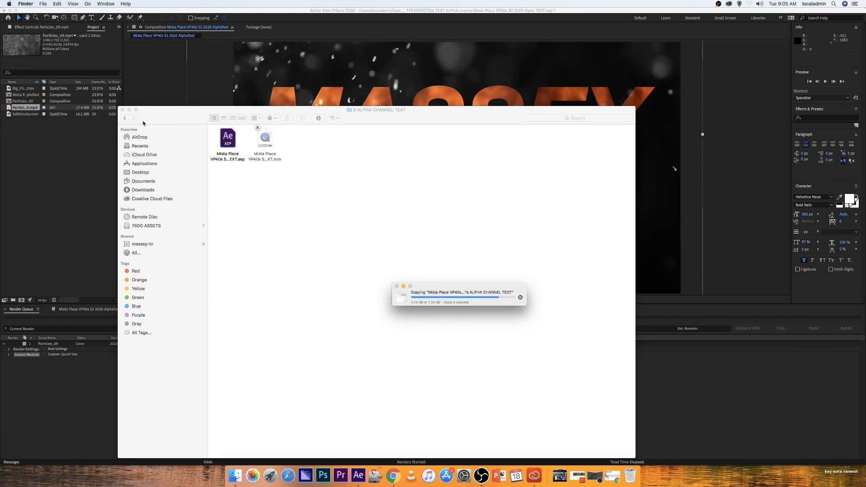
left_click(123, 110)
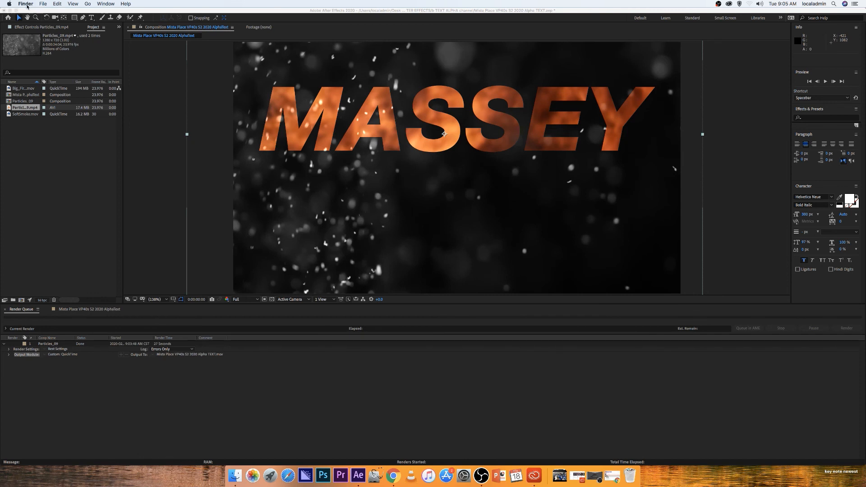
Quit After Effects without saving the project again
left_click(26, 4)
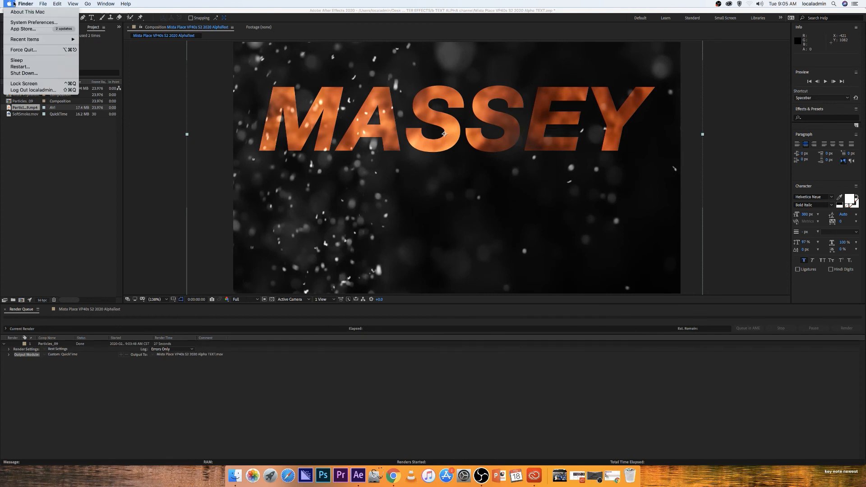
left_click(87, 133)
left_click(37, 3)
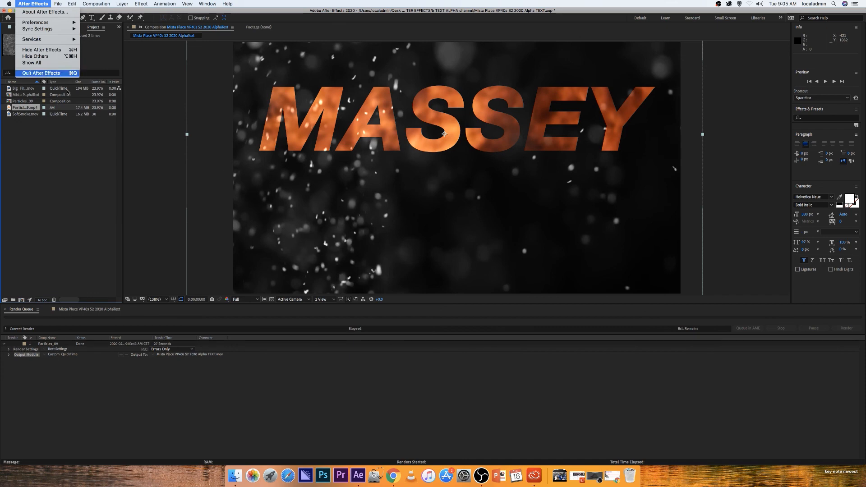
left_click(44, 74)
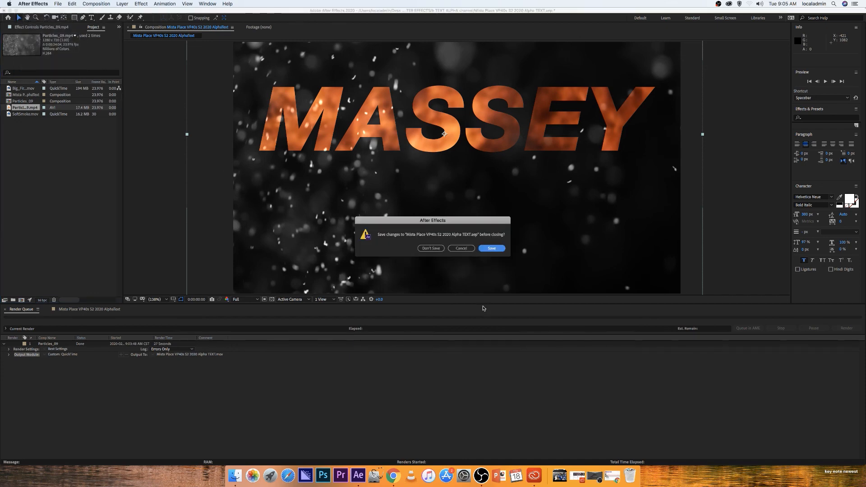
left_click(438, 249)
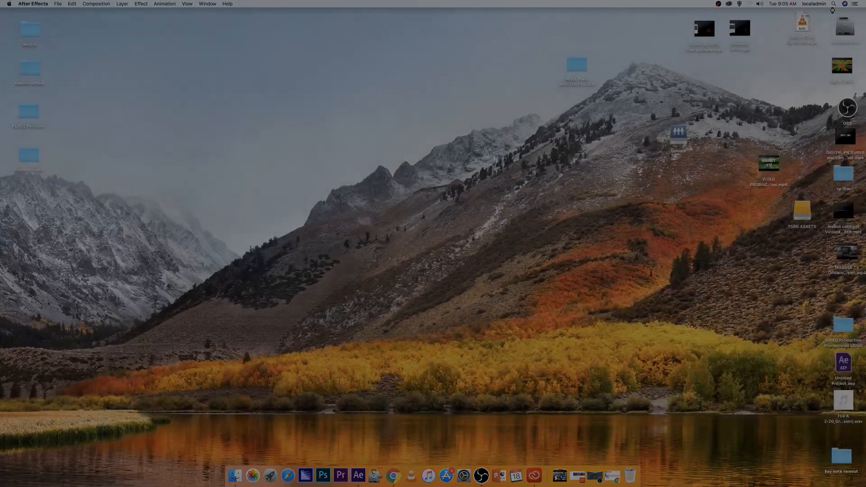